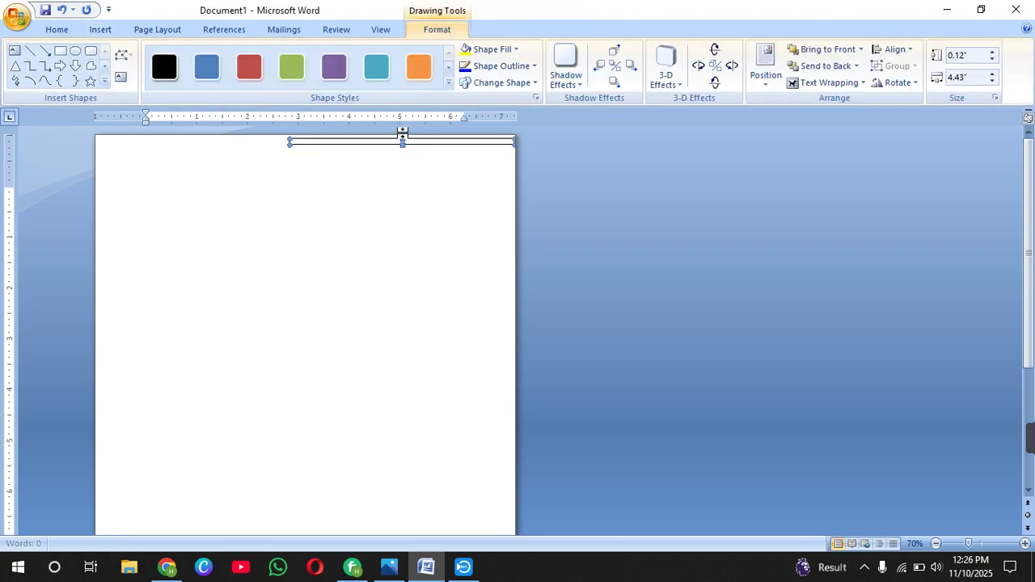
# Resize the rectangle to about 0.34" high and 5" wide and shift it up against the page's upper edge
pyautogui.moveTo(401, 153); pyautogui.dragTo(403, 135)
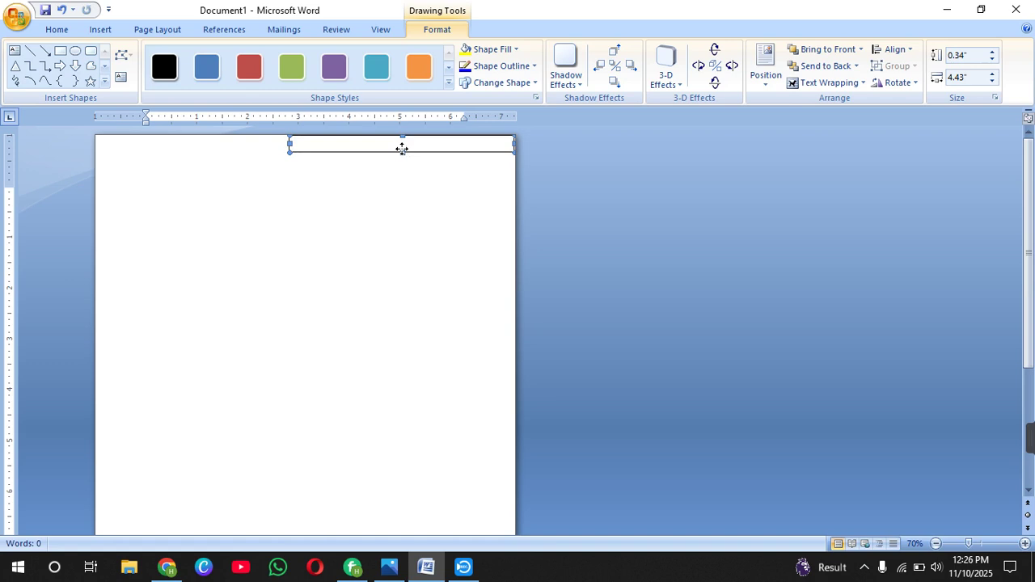
pyautogui.moveTo(402, 148); pyautogui.dragTo(402, 141)
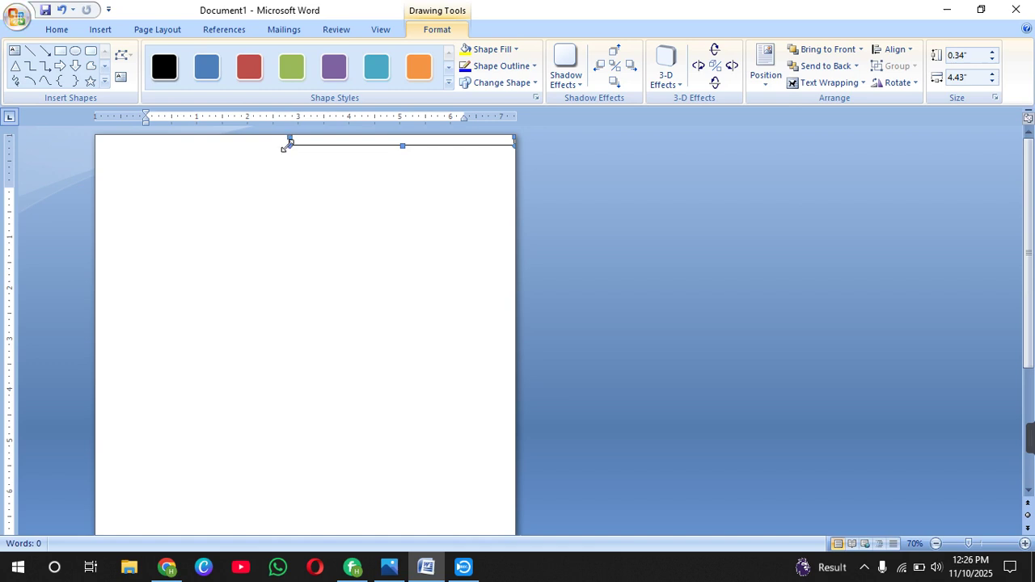
pyautogui.moveTo(285, 146); pyautogui.dragTo(259, 146)
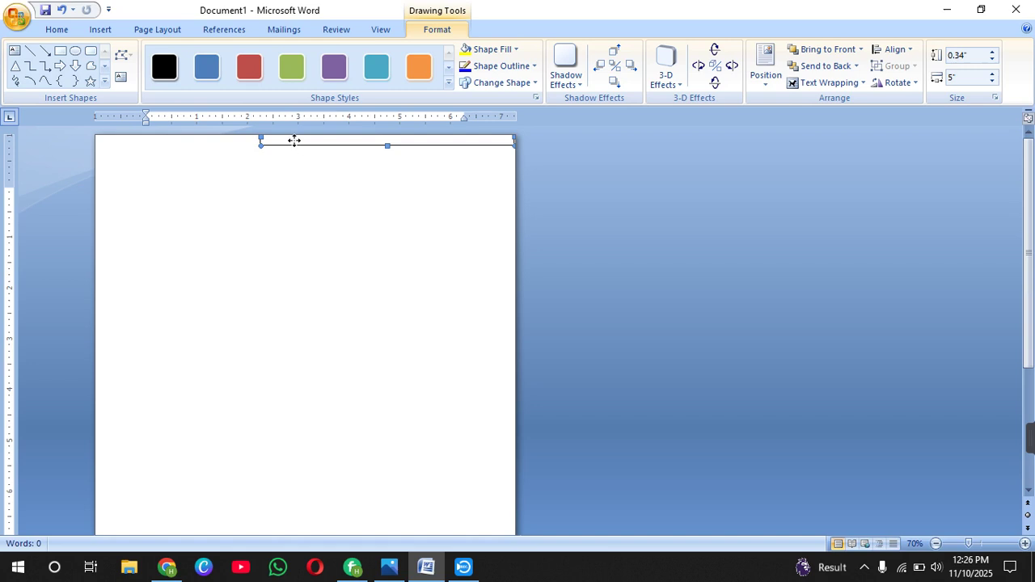
# Fill the rectangle along the page's upper edge with yellow and remove its outline
pyautogui.click(468, 50)
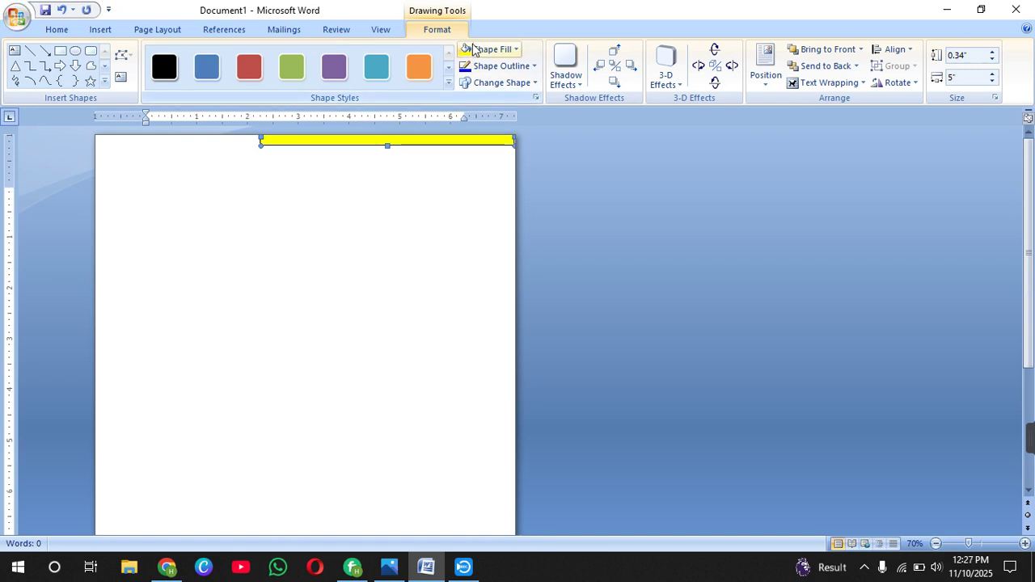
pyautogui.click(518, 66)
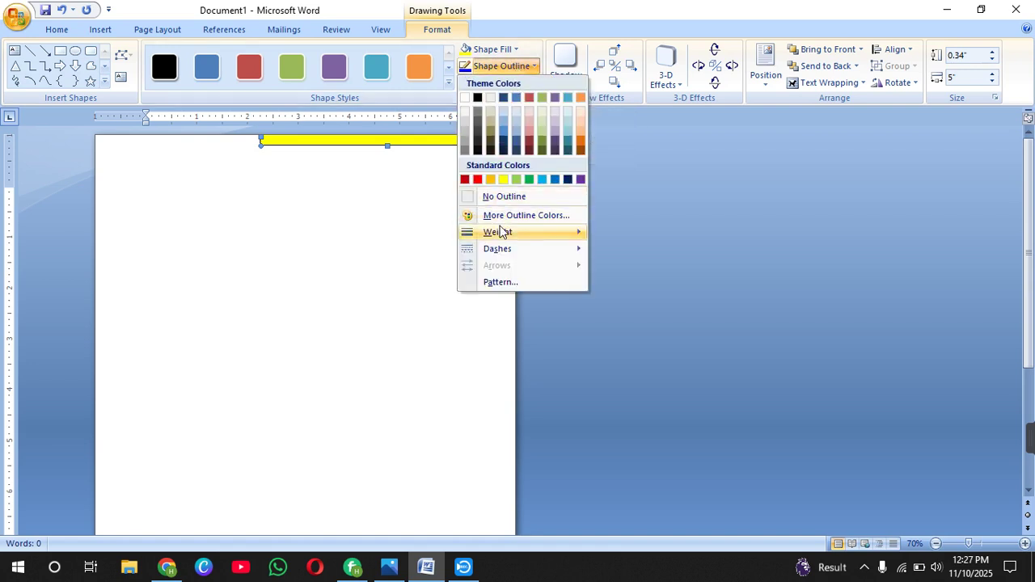
pyautogui.click(506, 199)
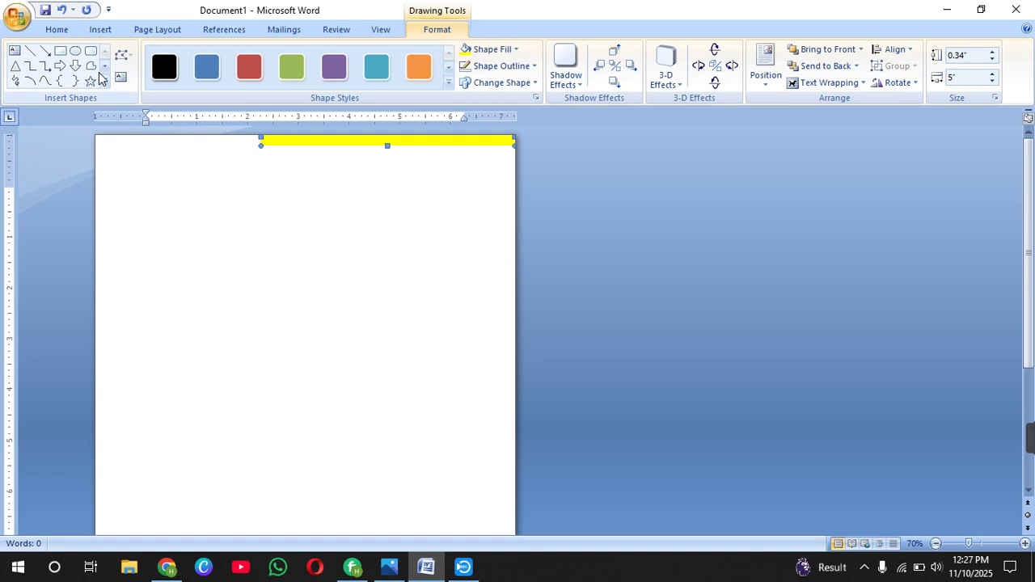
# Draw a second rectangle about 4.21" wide and 0.24" high directly below the yellow bar, reaching the page's right edge
pyautogui.click(97, 30)
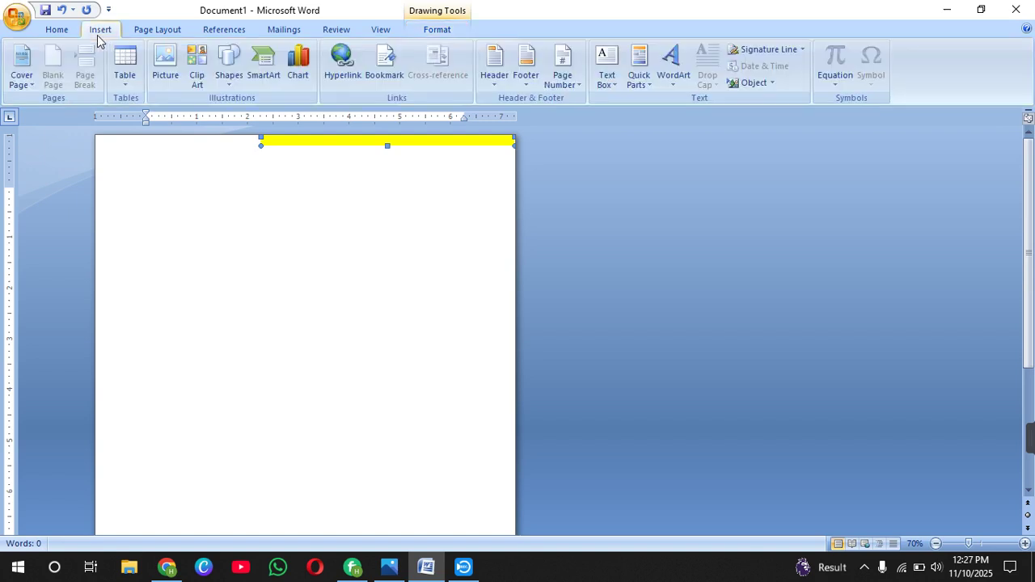
pyautogui.click(225, 78)
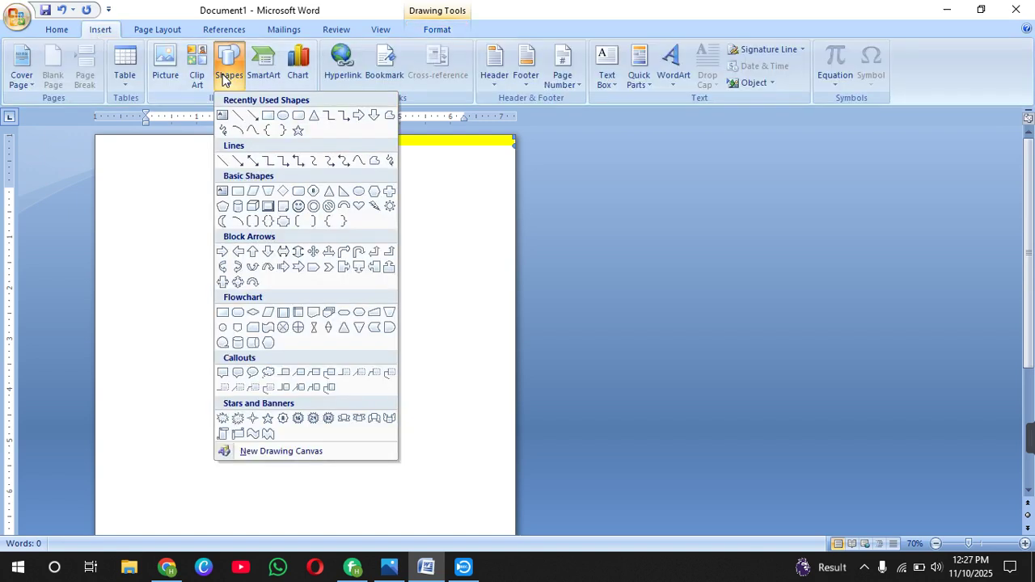
pyautogui.click(269, 116)
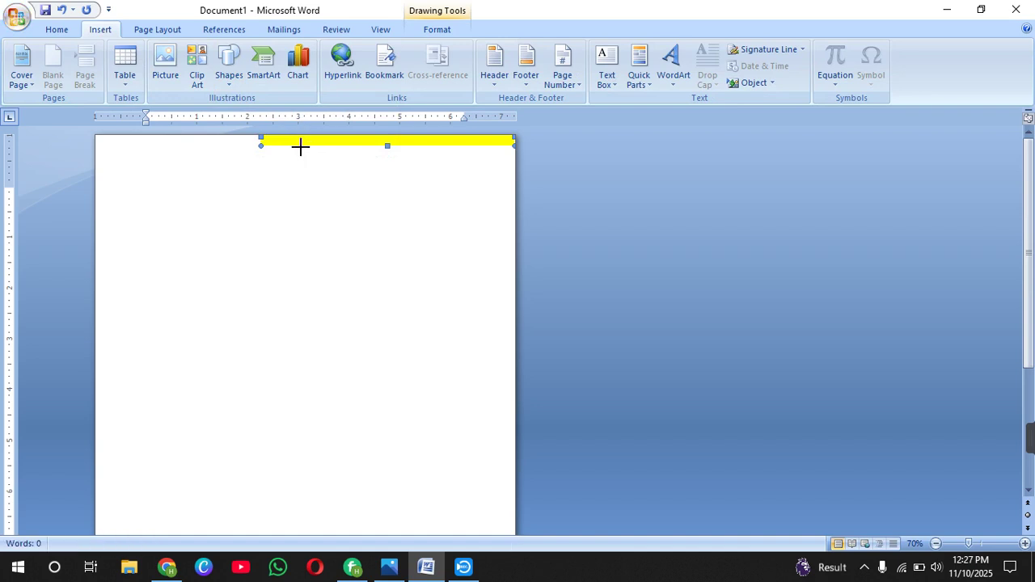
pyautogui.moveTo(301, 145); pyautogui.dragTo(480, 162)
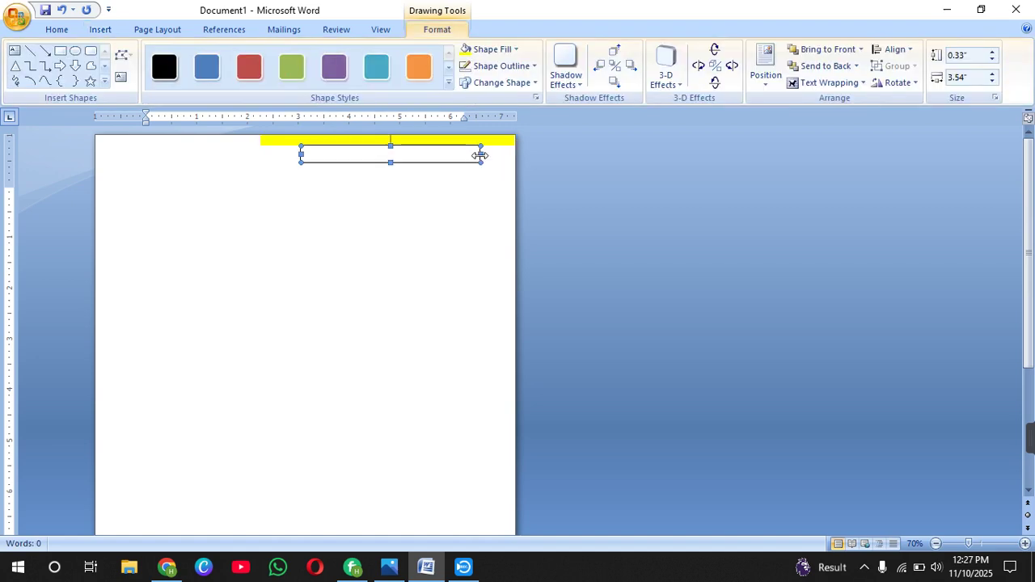
pyautogui.moveTo(480, 154); pyautogui.dragTo(514, 154)
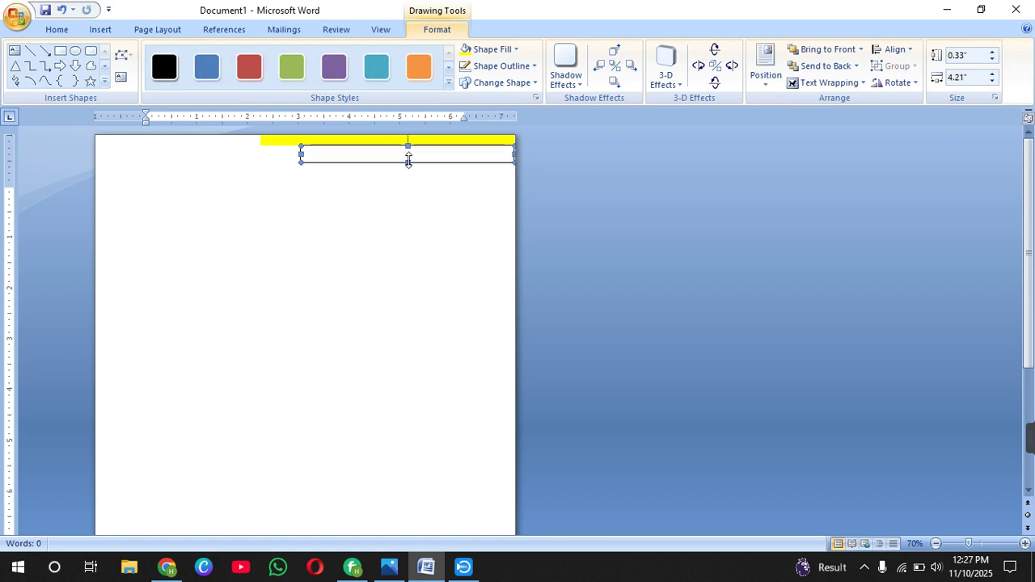
pyautogui.moveTo(407, 159); pyautogui.dragTo(408, 156)
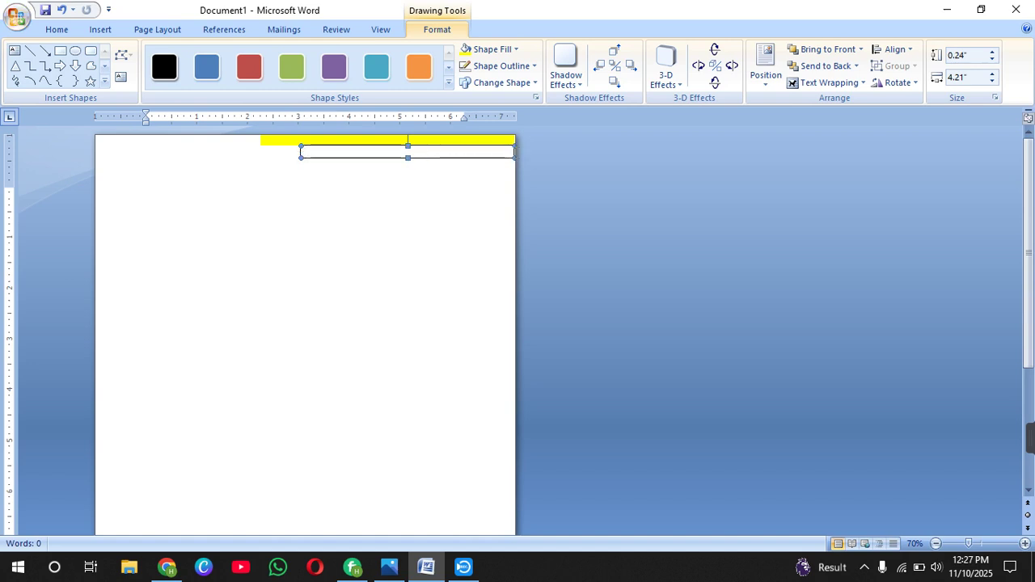
pyautogui.moveTo(503, 154); pyautogui.dragTo(494, 153)
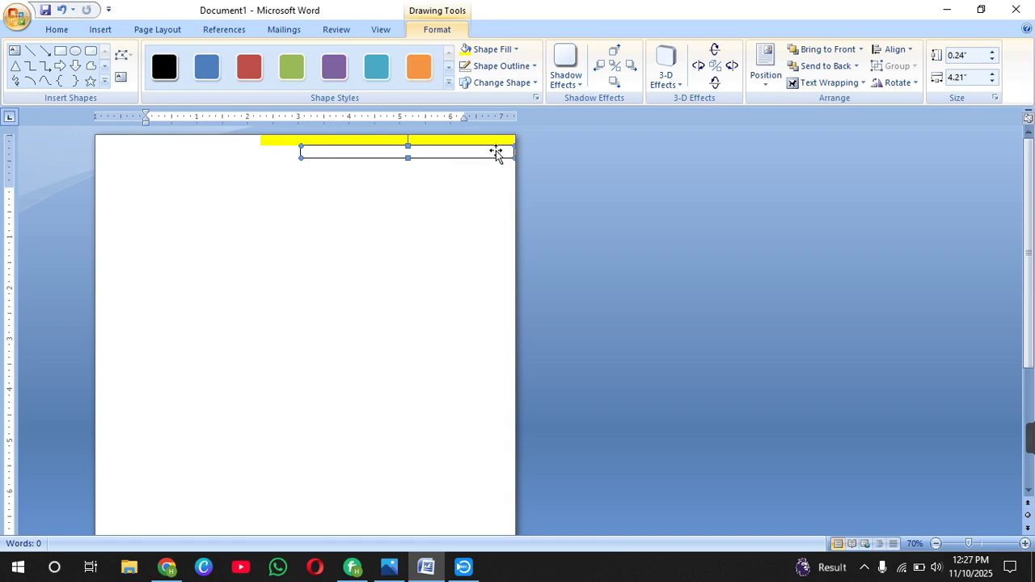
# Fill the second rectangle with black (Black, Text 1) and extend it leftward to about 4.52" wide
pyautogui.click(492, 48)
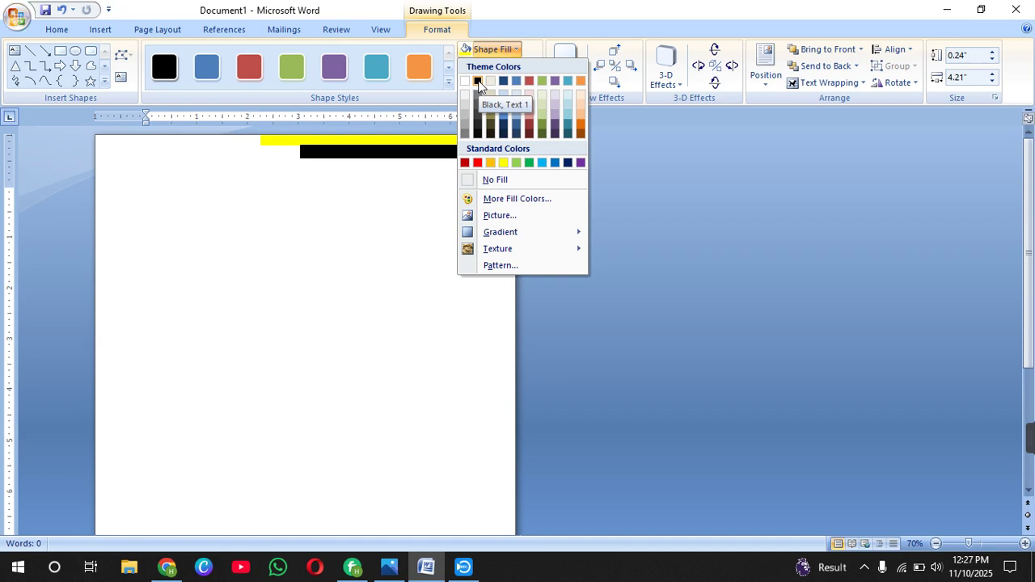
pyautogui.click(478, 82)
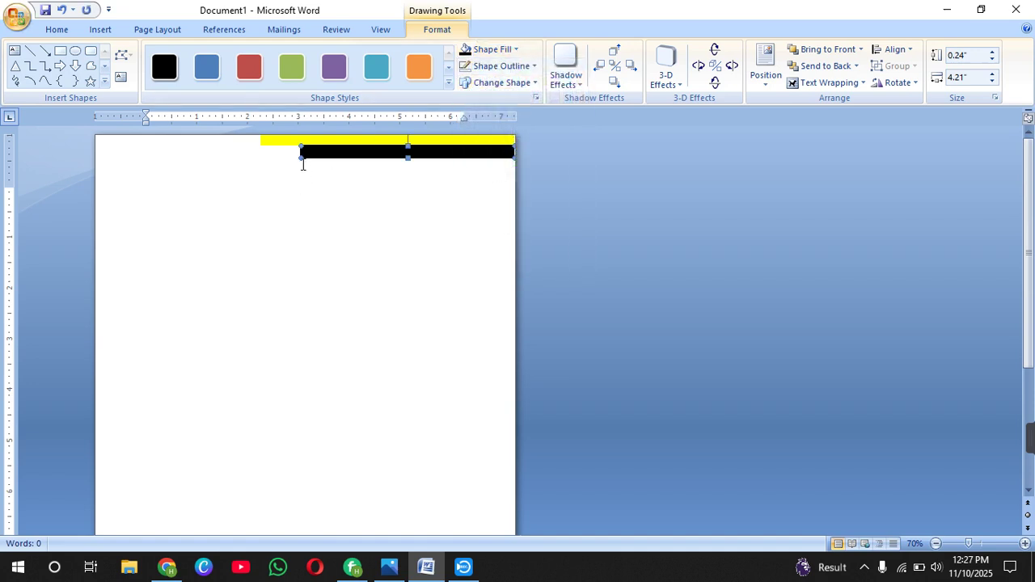
pyautogui.moveTo(294, 158); pyautogui.dragTo(283, 160)
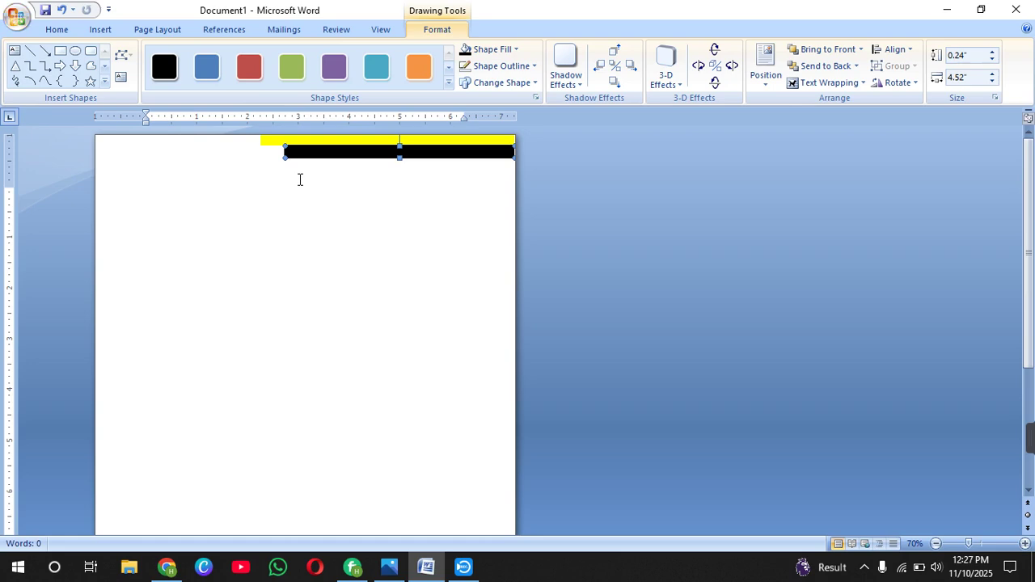
pyautogui.click(313, 225)
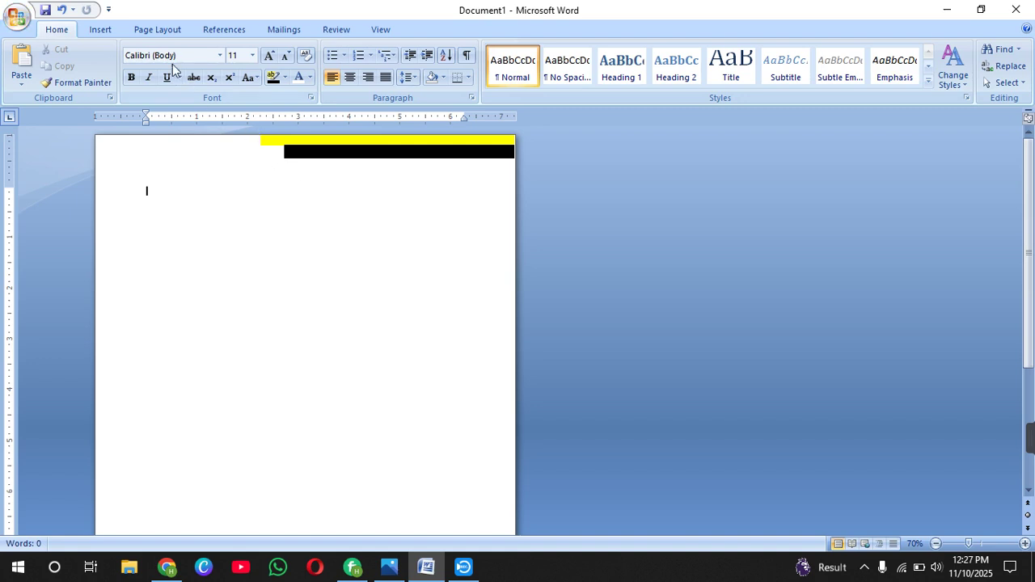
# Draw a rectangle in the left half of the page and resize it to about 1.7" wide and 3.07" high
pyautogui.click(100, 29)
pyautogui.click(229, 64)
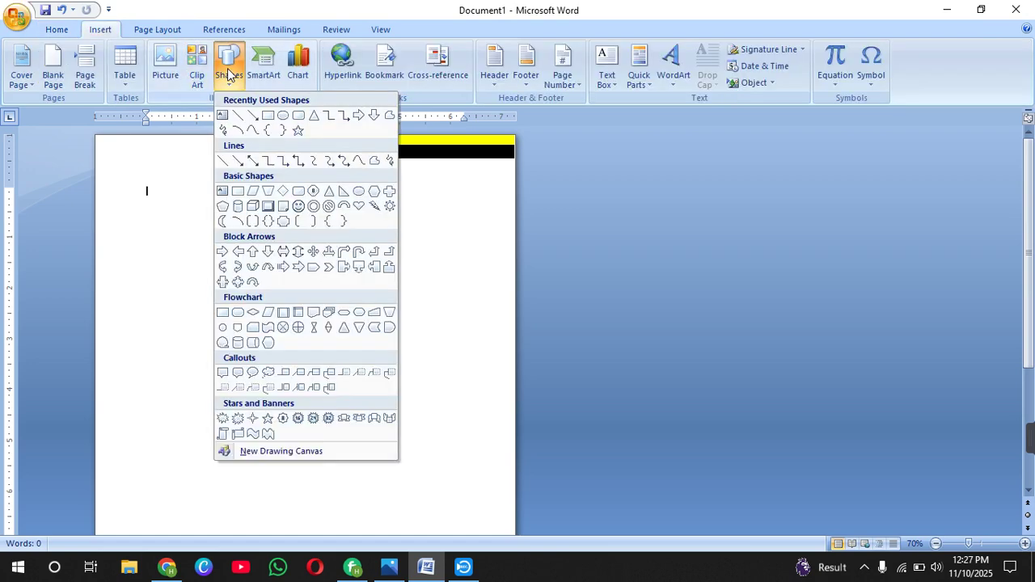
pyautogui.click(268, 116)
pyautogui.moveTo(173, 284)
pyautogui.mouseDown()
pyautogui.moveTo(227, 326)
pyautogui.moveTo(314, 436)
pyautogui.mouseUp()
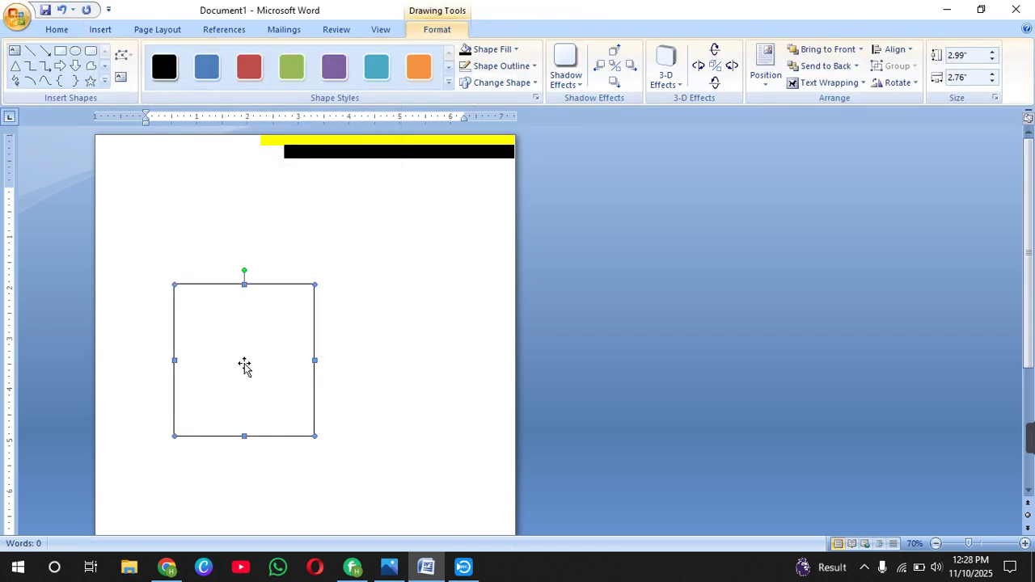
pyautogui.moveTo(257, 377); pyautogui.dragTo(249, 390)
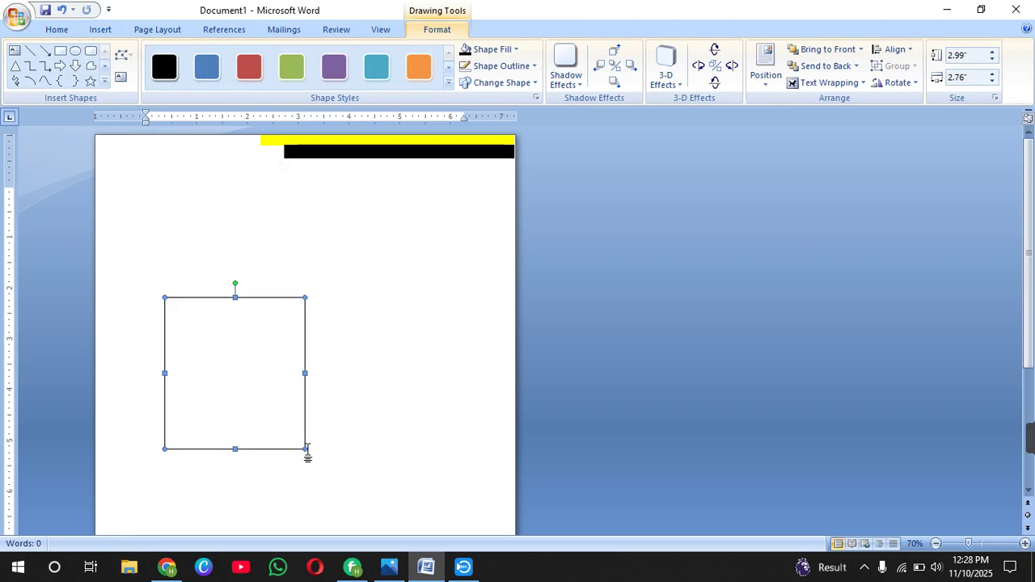
pyautogui.moveTo(305, 449); pyautogui.dragTo(251, 454)
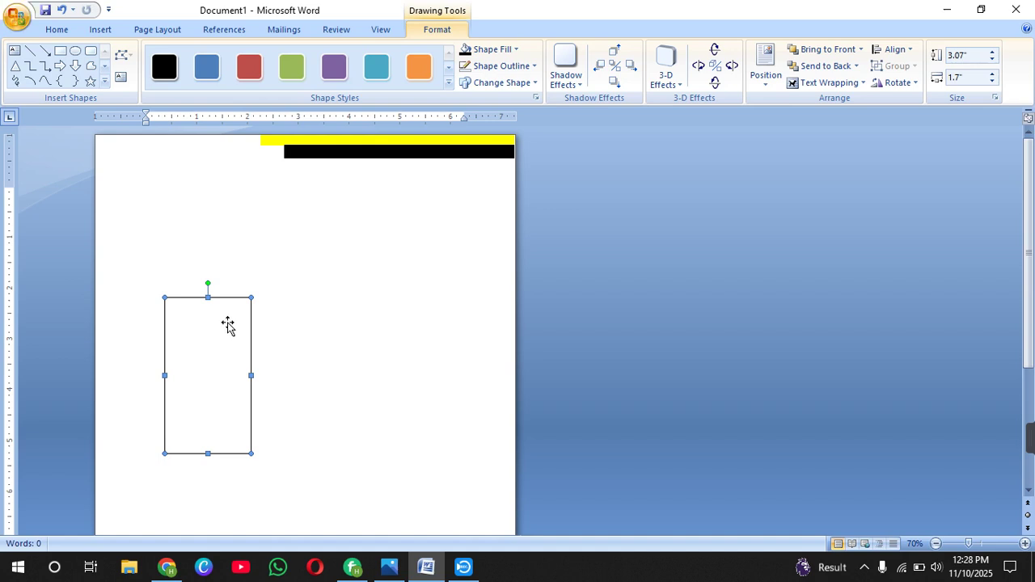
pyautogui.moveTo(221, 333); pyautogui.dragTo(224, 339)
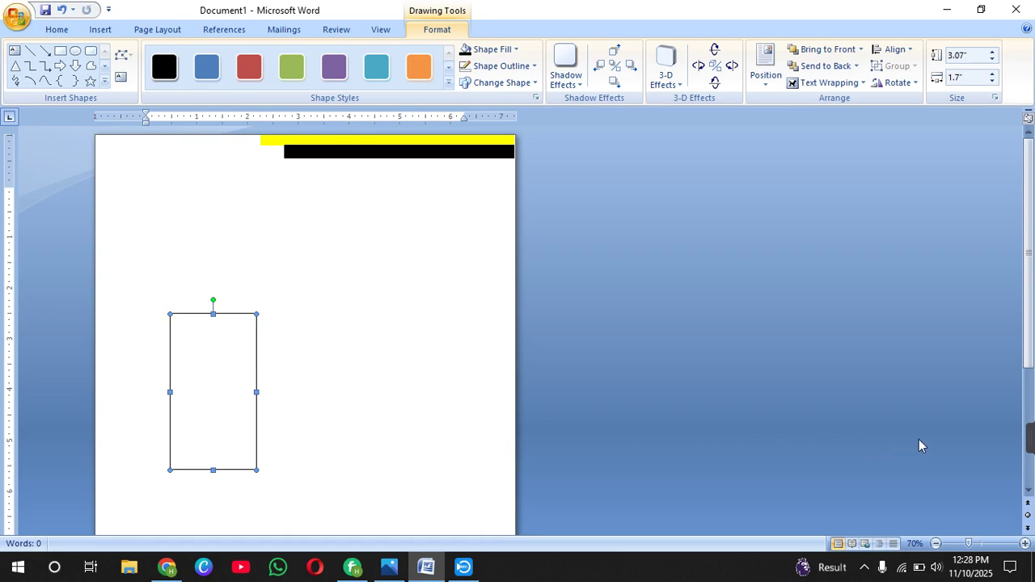
pyautogui.moveTo(1027, 438)
pyautogui.click(795, 441)
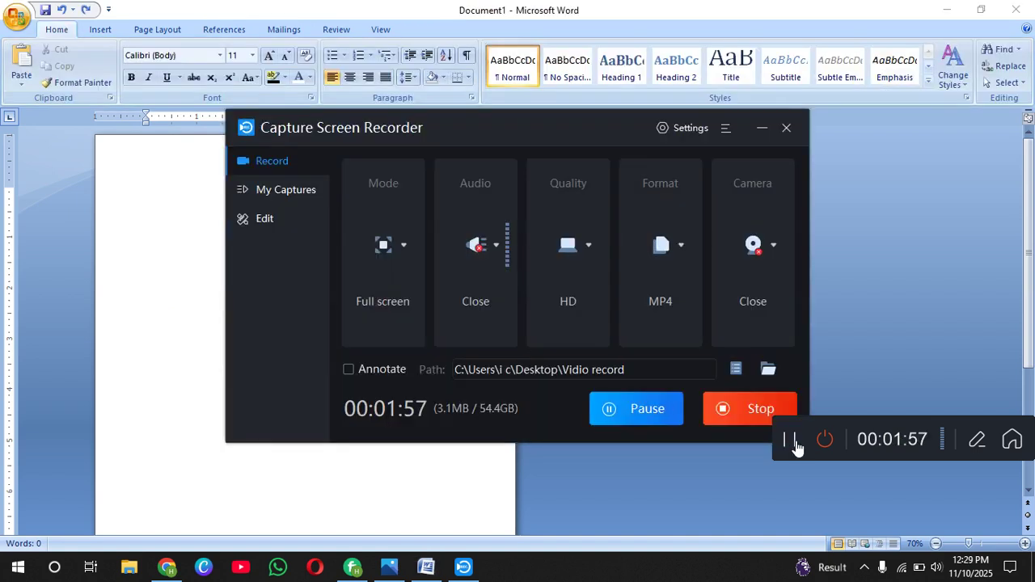
pyautogui.click(483, 481)
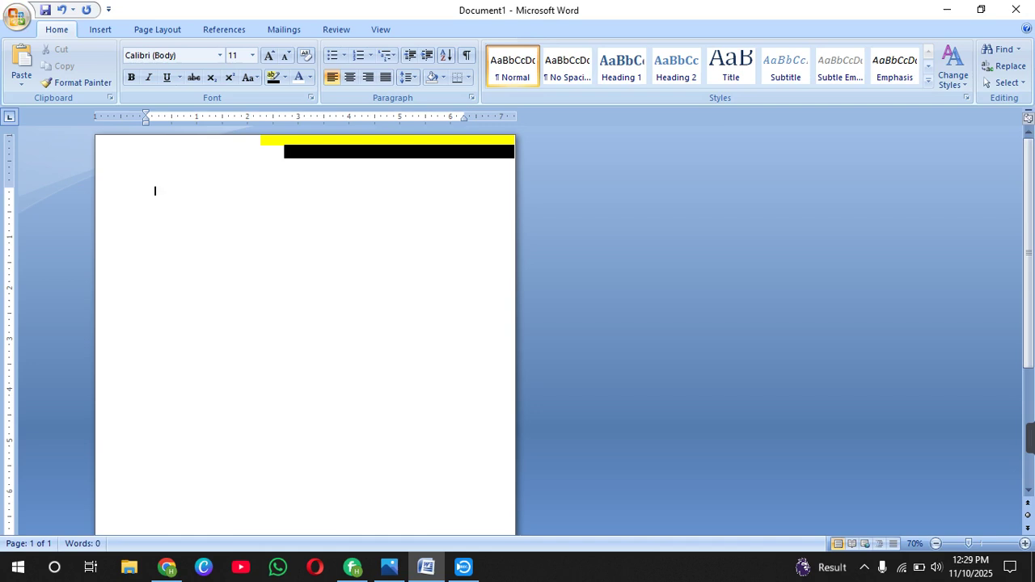
# Enter the title "BUSINESS PROPOSAL" below the bars, with each word on its own line
pyautogui.write('BUSINESS')
pyautogui.press('Return')
pyautogui.write('PRO')
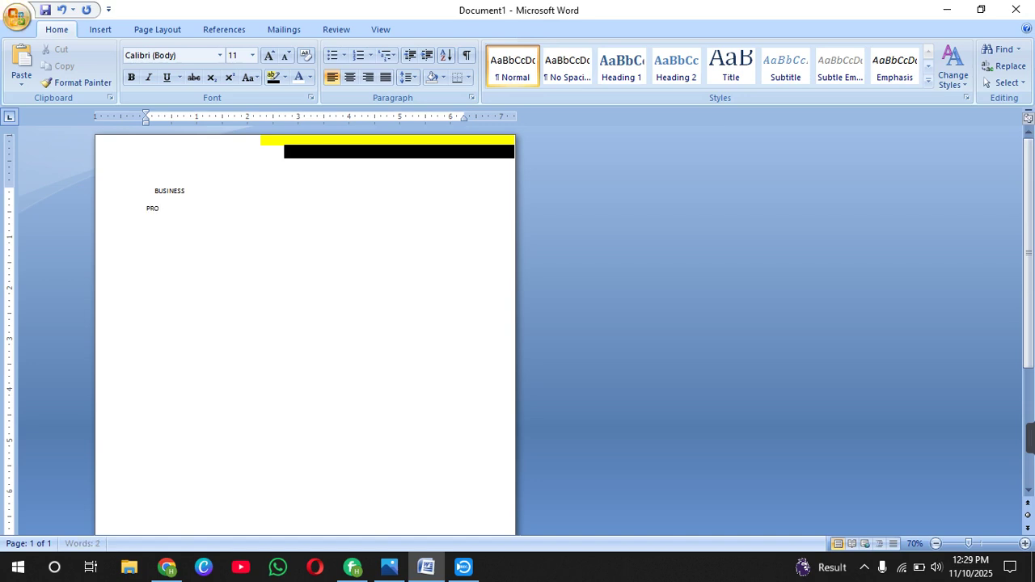
pyautogui.write('POSAL')
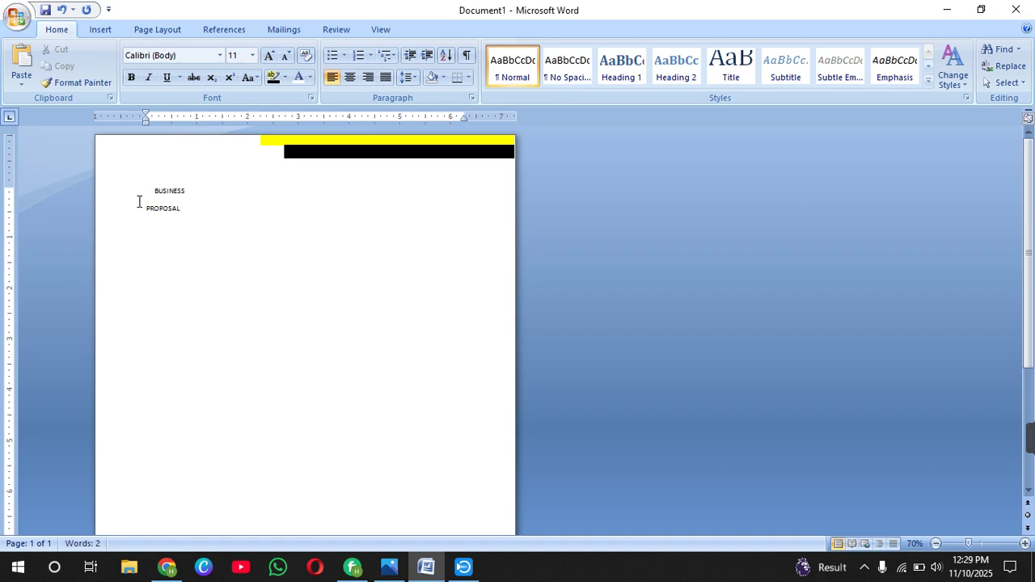
# Enlarge both title lines, BUSINESS and PROPOSAL, to font size 24
pyautogui.moveTo(145, 191); pyautogui.dragTo(188, 209)
pyautogui.click(276, 167)
pyautogui.click(276, 166)
pyautogui.click(277, 167)
pyautogui.click(277, 166)
pyautogui.click(277, 166)
pyautogui.click(276, 166)
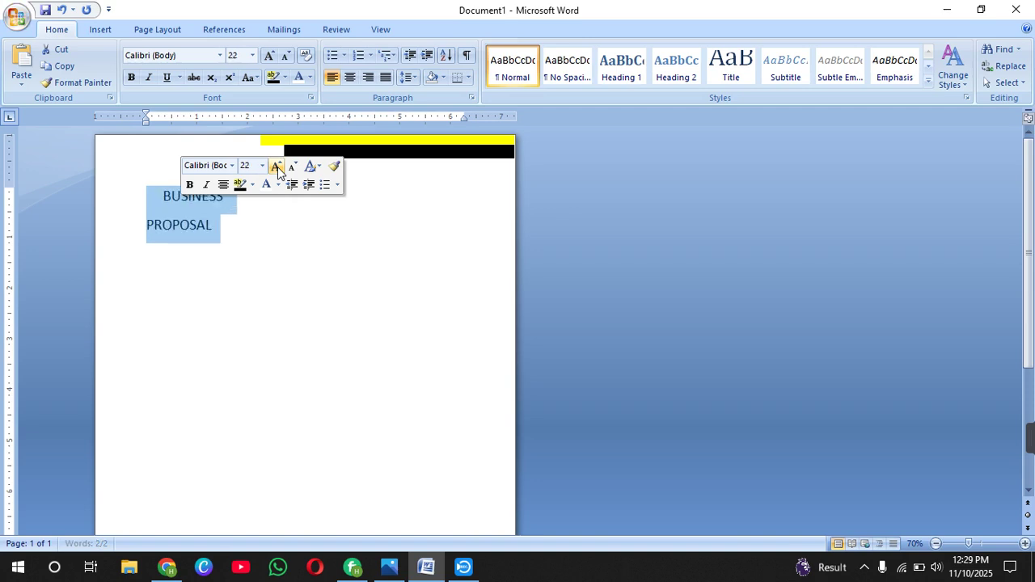
pyautogui.click(277, 166)
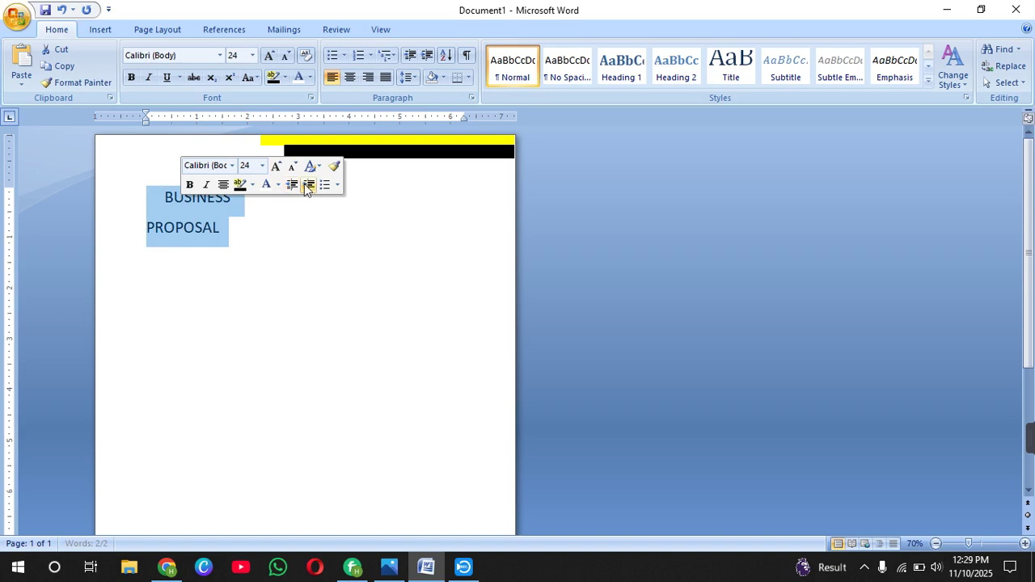
# Indent both title lines to the 3-inch mark and make them bold
pyautogui.click(304, 184)
pyautogui.click(305, 185)
pyautogui.click(304, 185)
pyautogui.click(304, 184)
pyautogui.click(305, 184)
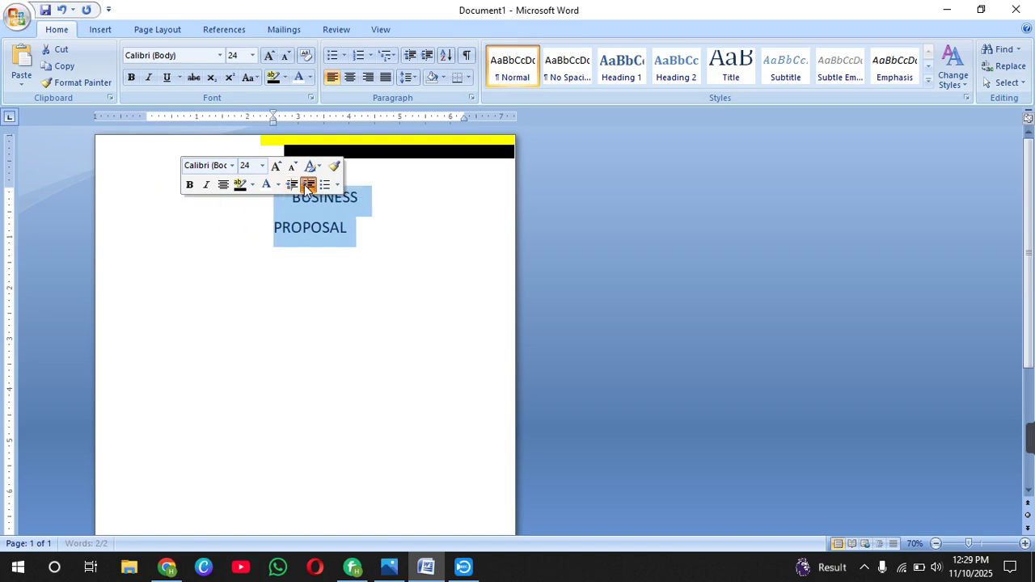
pyautogui.click(305, 184)
pyautogui.click(188, 185)
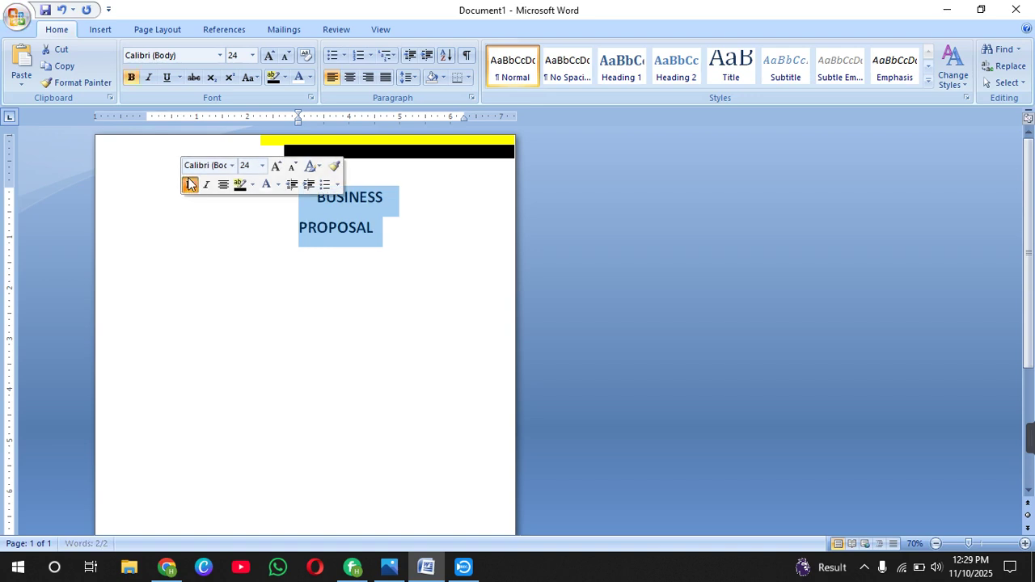
# Delete the word PROPOSAL and its line, keeping only BUSINESS
pyautogui.click(373, 228)
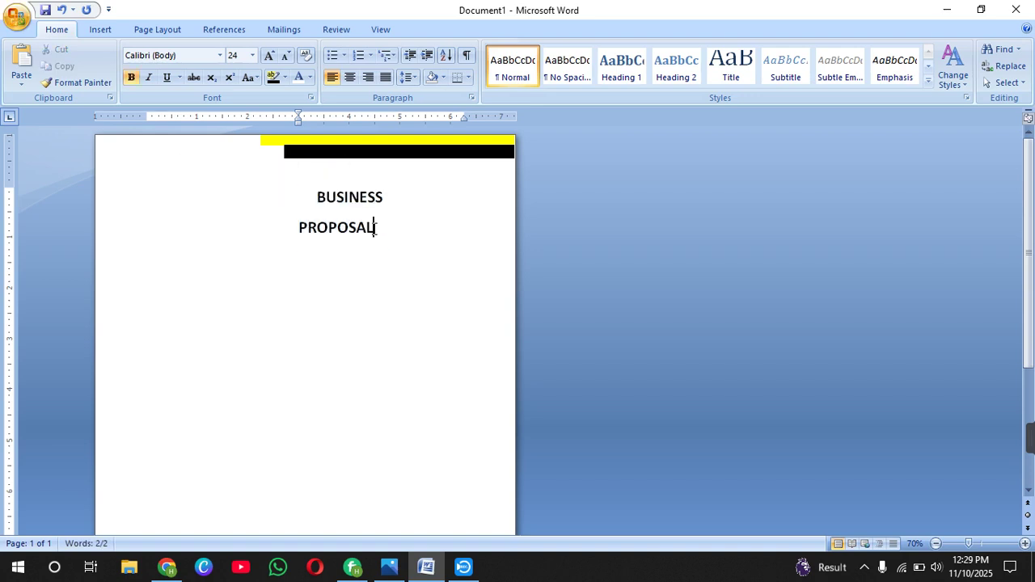
pyautogui.press('BackSpace')
pyautogui.press('BackSpace')
pyautogui.press('BackSpace')
pyautogui.press('BackSpace')
pyautogui.press('BackSpace')
pyautogui.press('BackSpace')
pyautogui.press('BackSpace')
pyautogui.press('BackSpace')
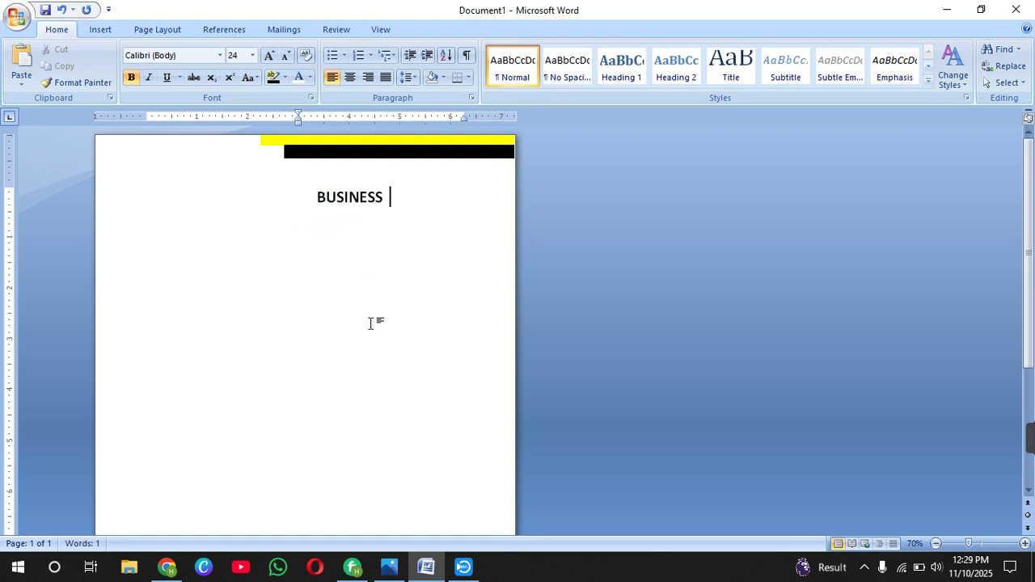
# Enlarge the word BUSINESS to font size 36
pyautogui.moveTo(386, 196); pyautogui.dragTo(313, 198)
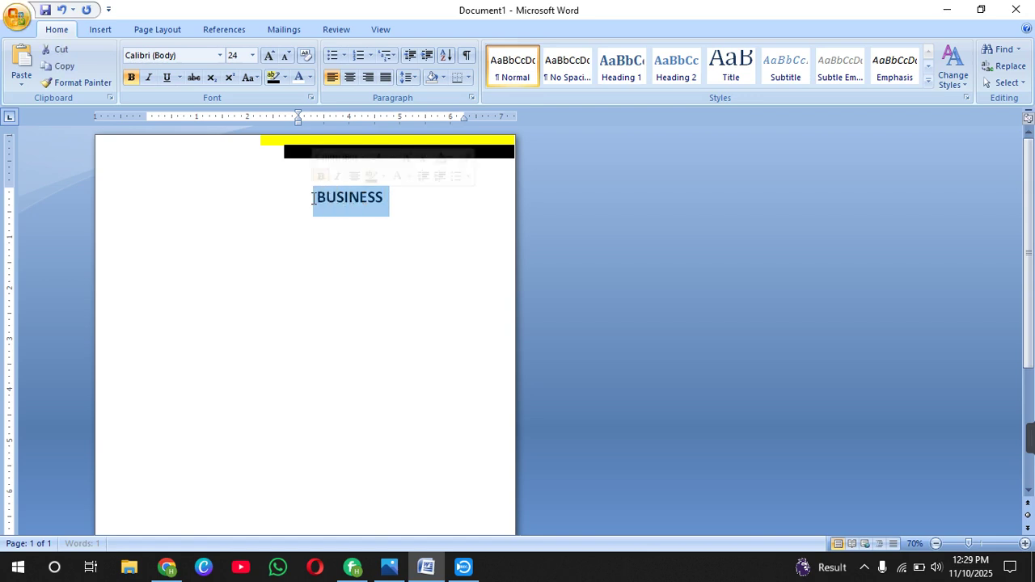
pyautogui.click(408, 158)
pyautogui.click(408, 158)
pyautogui.click(408, 158)
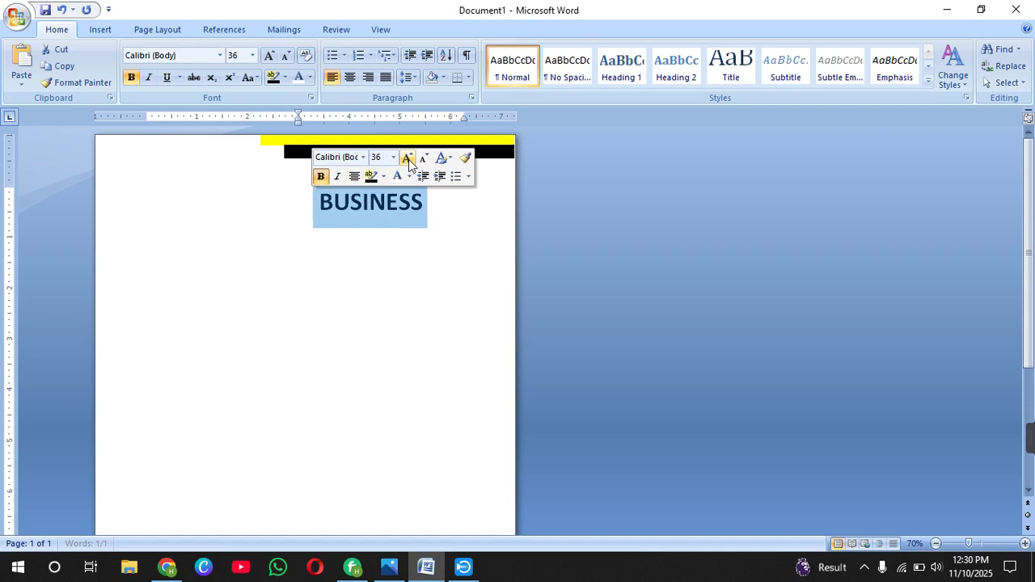
pyautogui.click(408, 159)
pyautogui.click(423, 157)
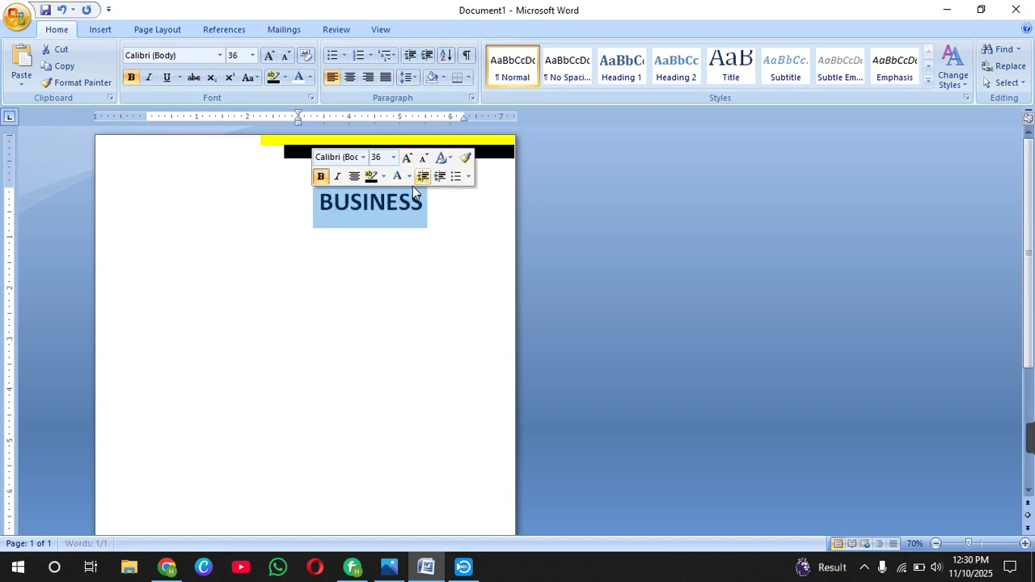
# Add the title line PROPOSAL below BUSINESS and increase its indent to the 3.5-inch mark
pyautogui.click(359, 241)
pyautogui.click(438, 207)
pyautogui.press('Return')
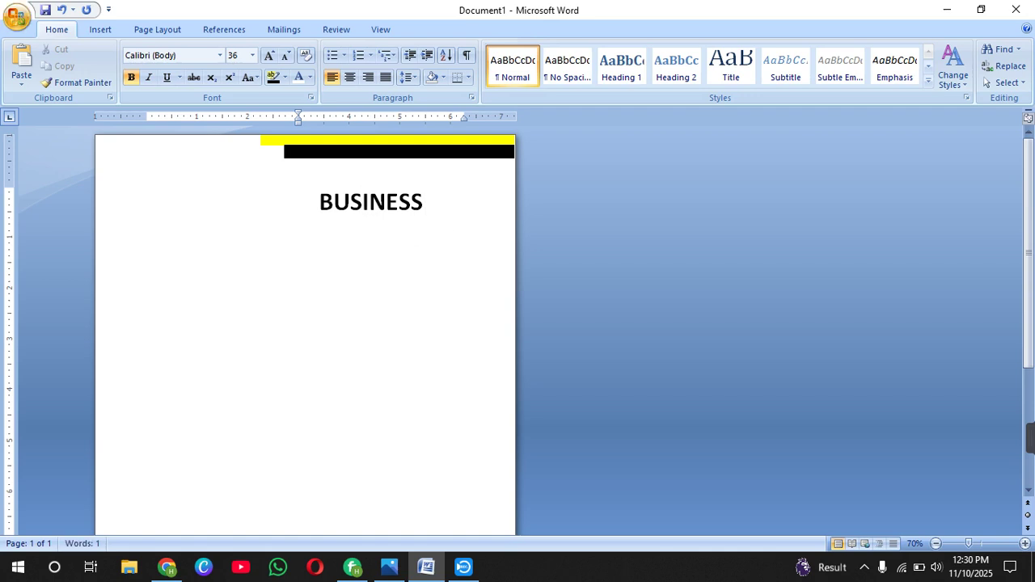
pyautogui.write('PRO')
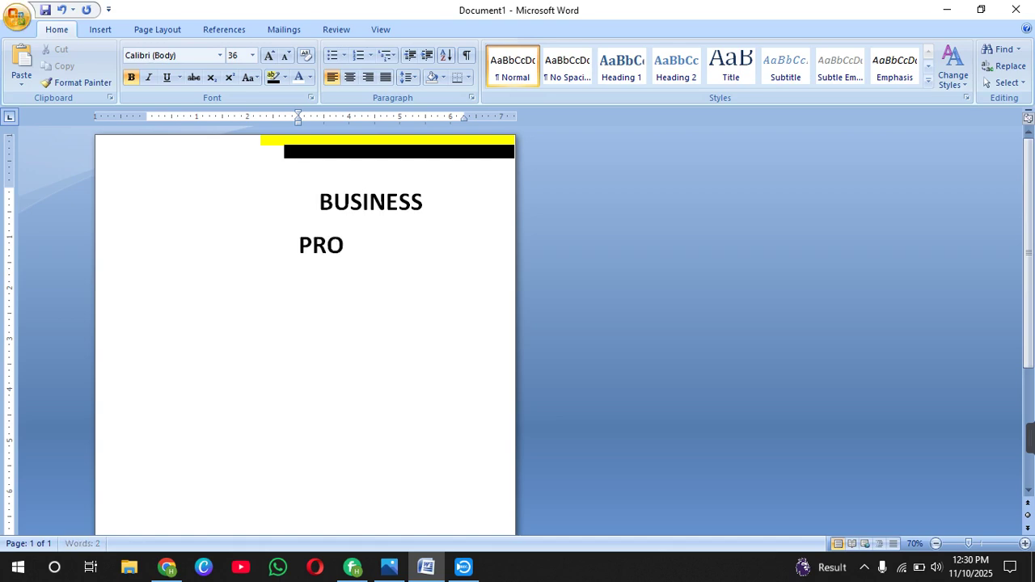
pyautogui.write('POSAL')
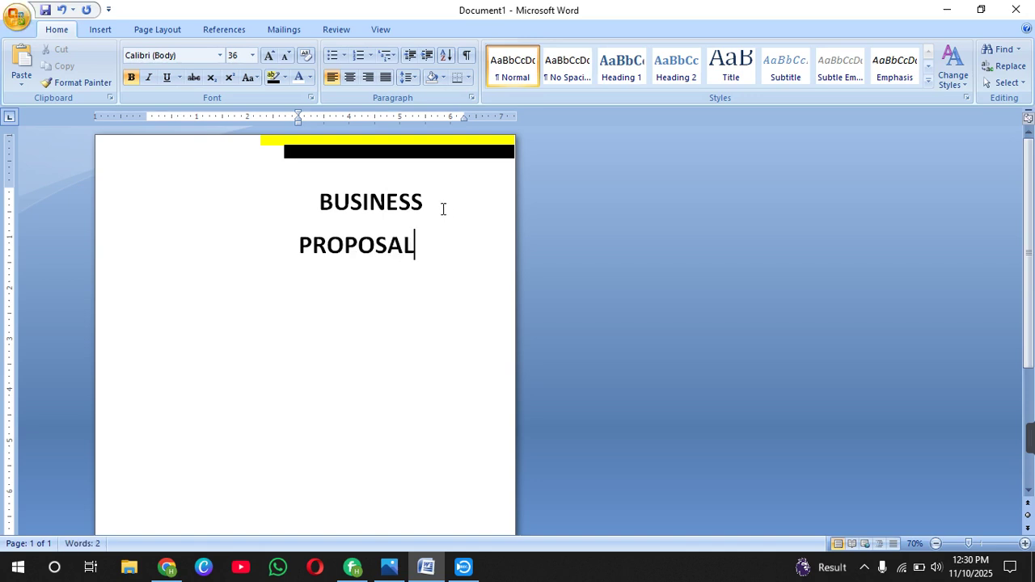
pyautogui.moveTo(413, 247); pyautogui.dragTo(312, 259)
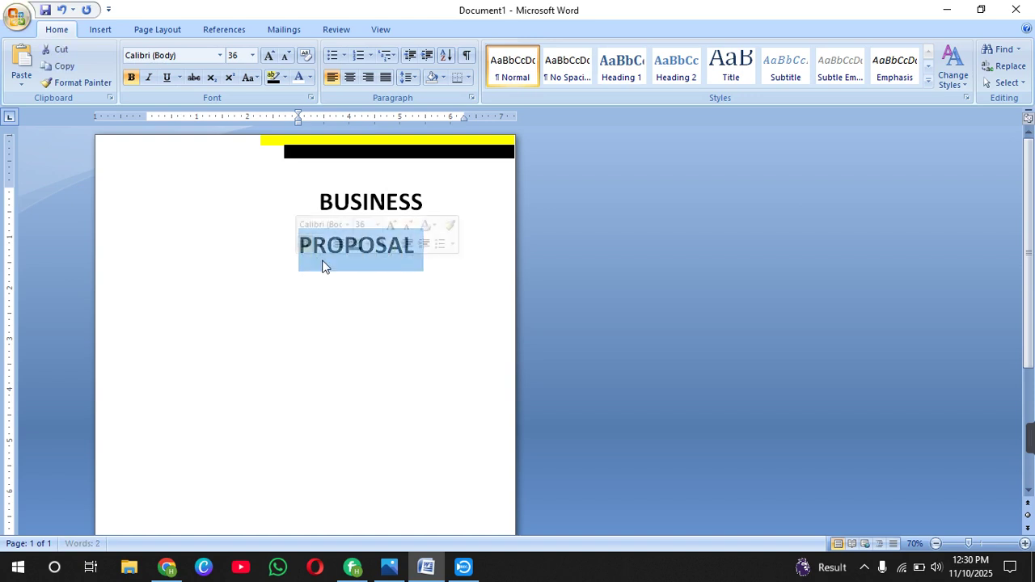
pyautogui.click(420, 243)
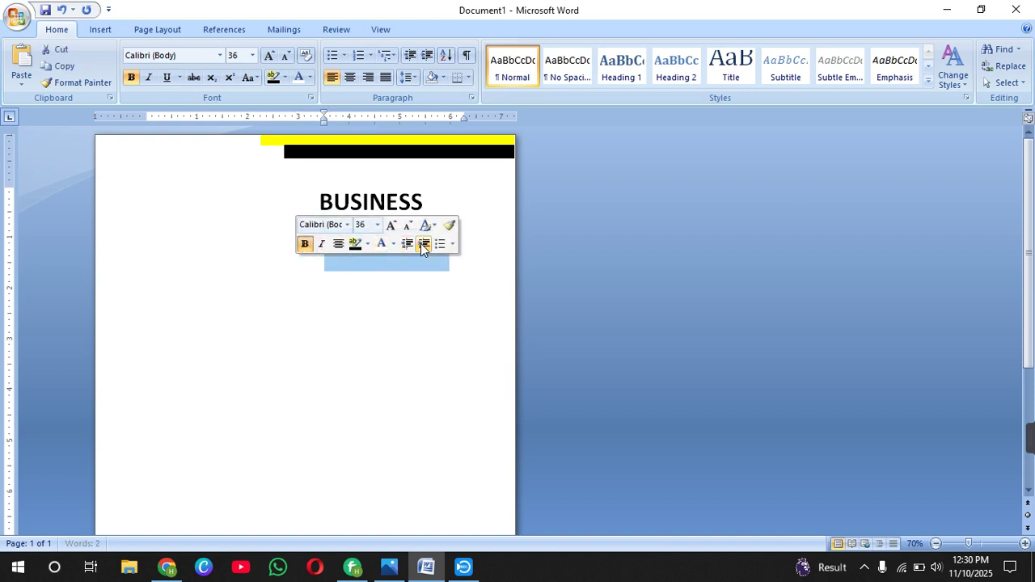
# Add the line INTERNATIONAL below PROPOSAL and reduce it to font size 16
pyautogui.click(349, 298)
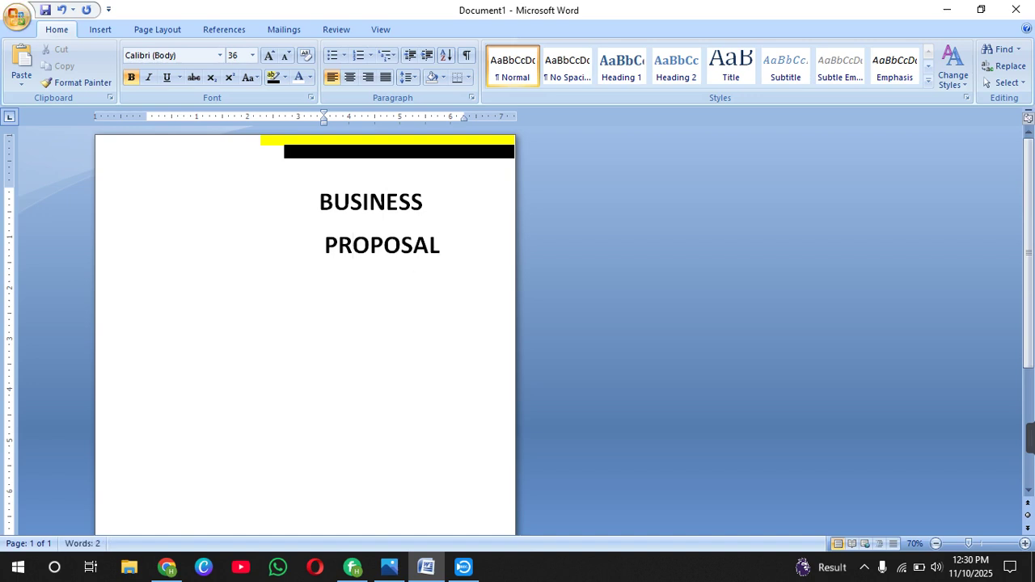
pyautogui.write('INTERNATIONAL')
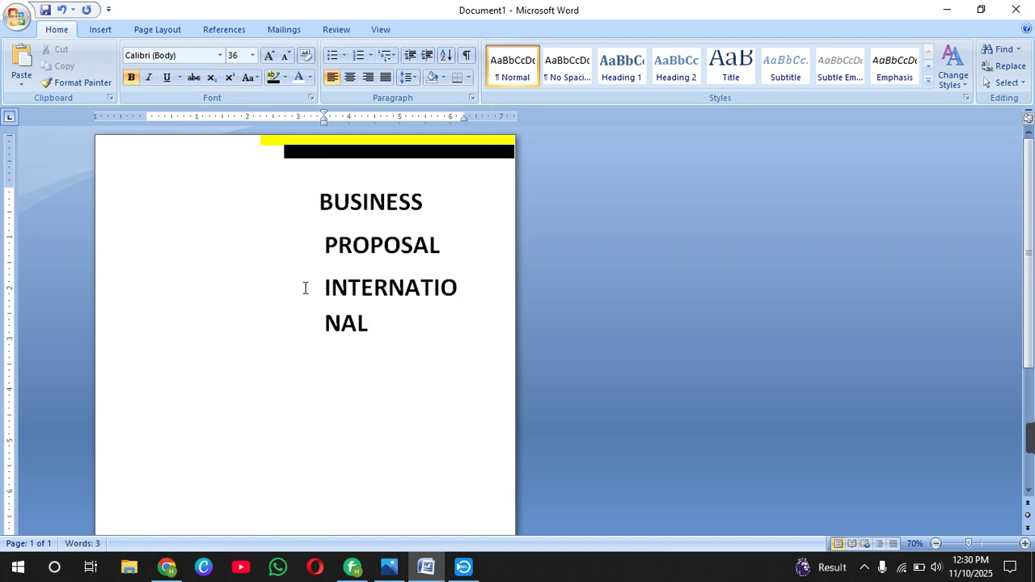
pyautogui.moveTo(325, 287); pyautogui.dragTo(448, 313)
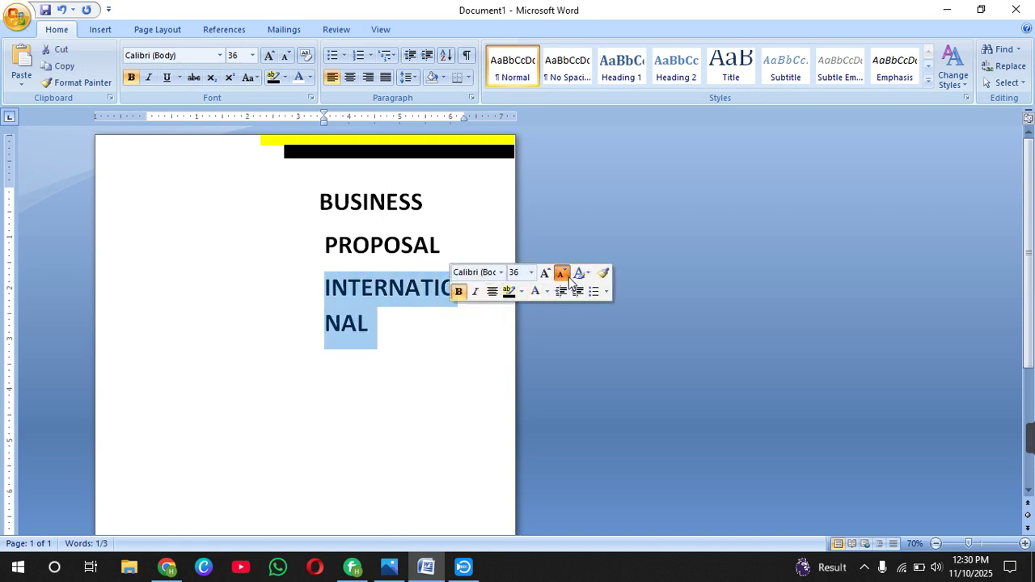
pyautogui.click(569, 278)
pyautogui.click(569, 279)
pyautogui.click(569, 279)
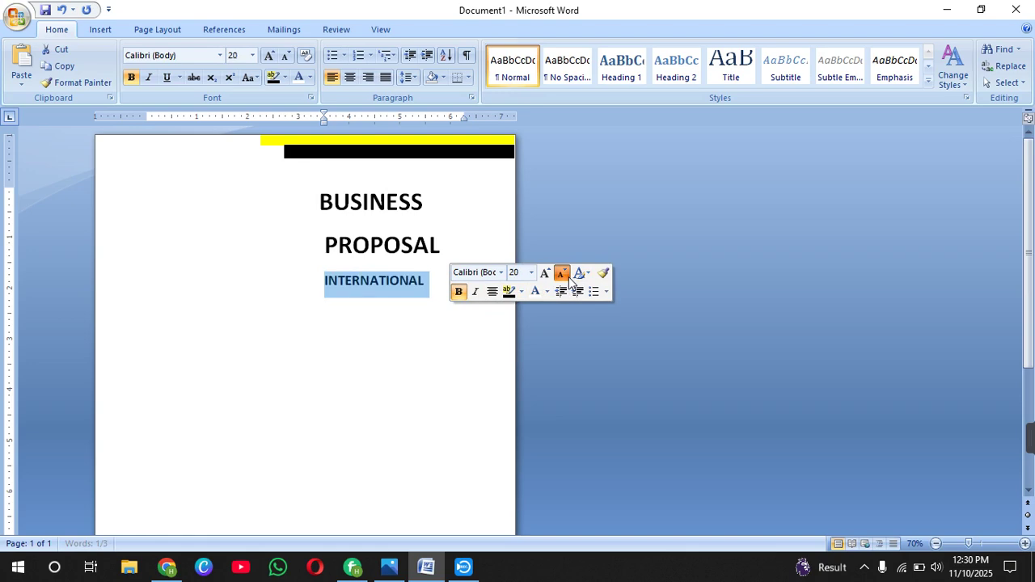
pyautogui.click(570, 279)
pyautogui.click(569, 279)
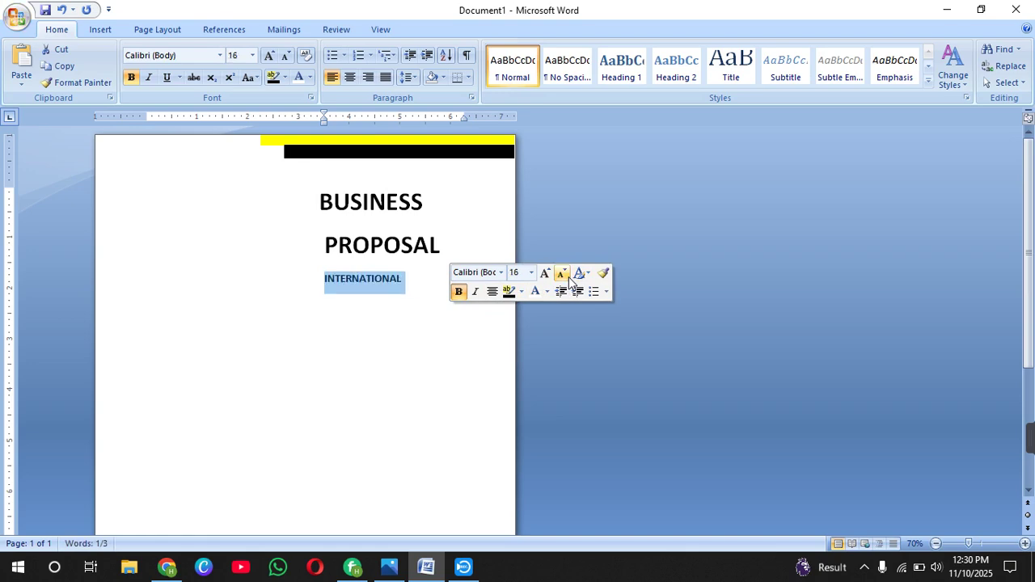
# Add the line MARKITING PROJECT below INTERNATIONAL
pyautogui.click(437, 301)
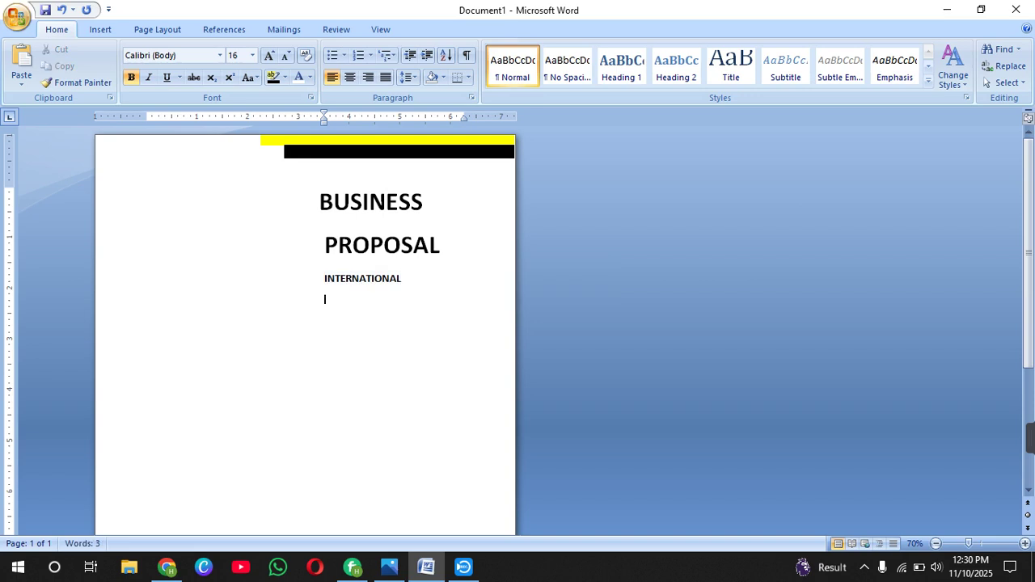
pyautogui.press('Return')
pyautogui.write('MARKITING PR')
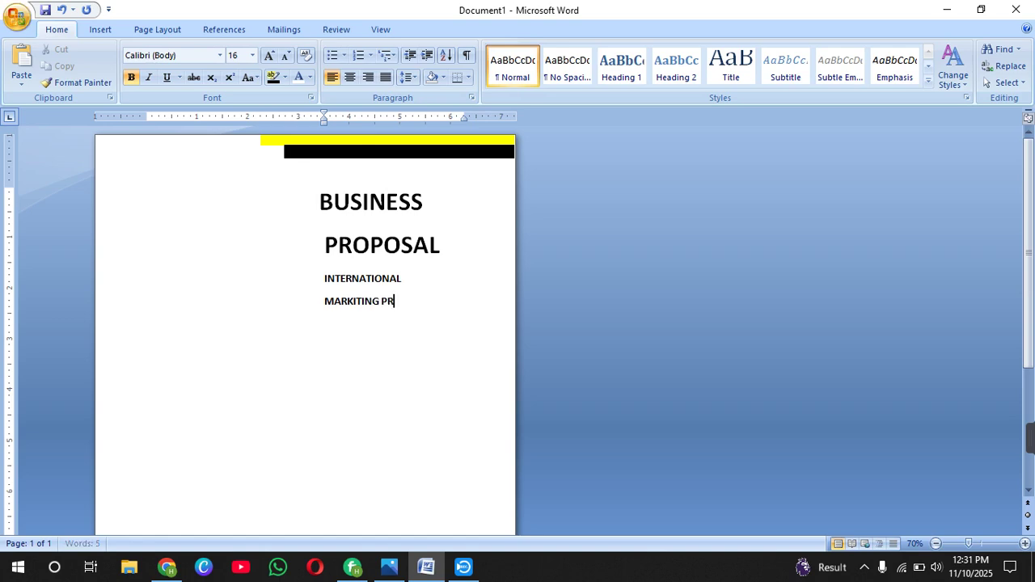
pyautogui.write('OJECT')
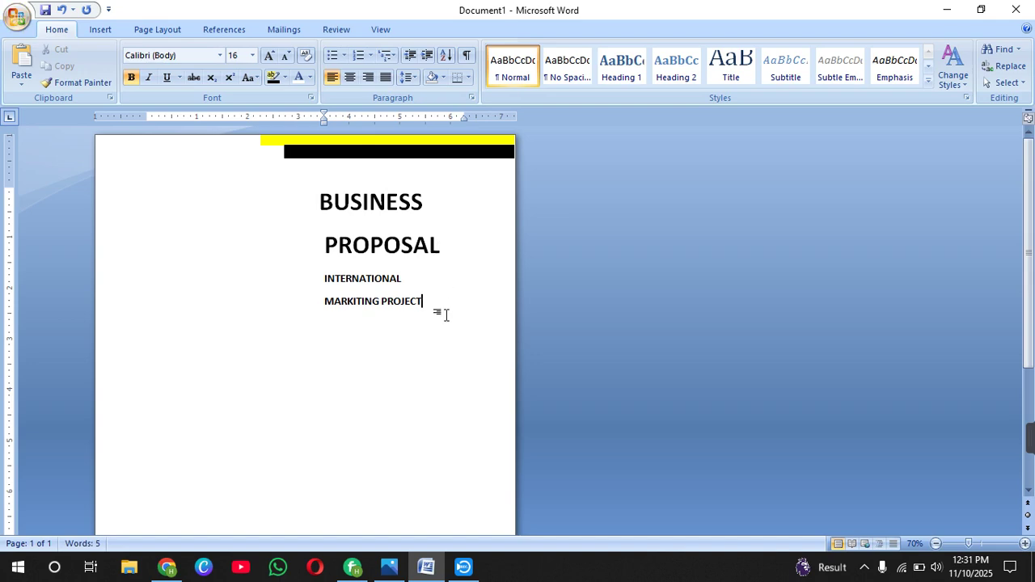
pyautogui.click(106, 31)
pyautogui.click(230, 64)
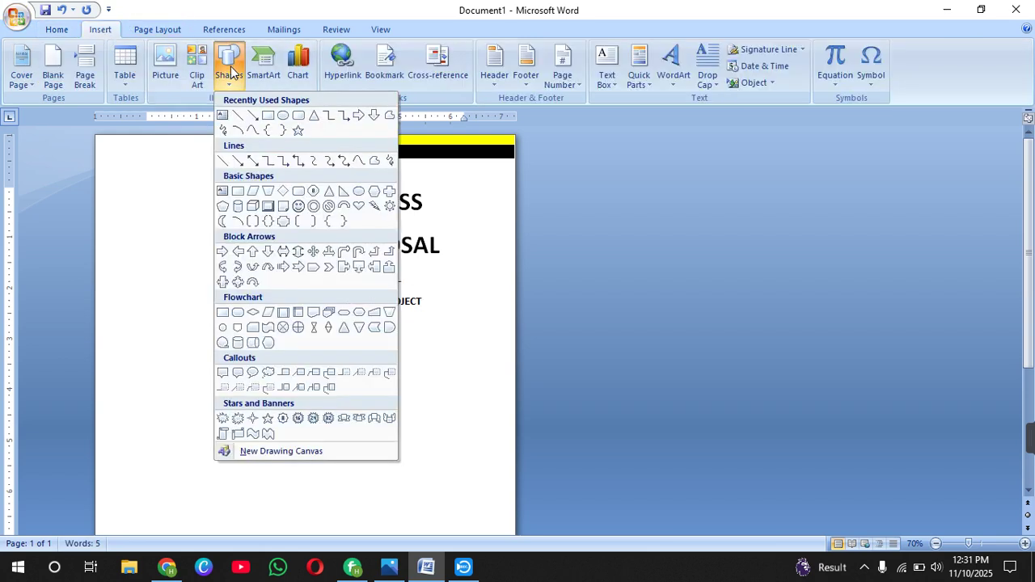
pyautogui.click(268, 116)
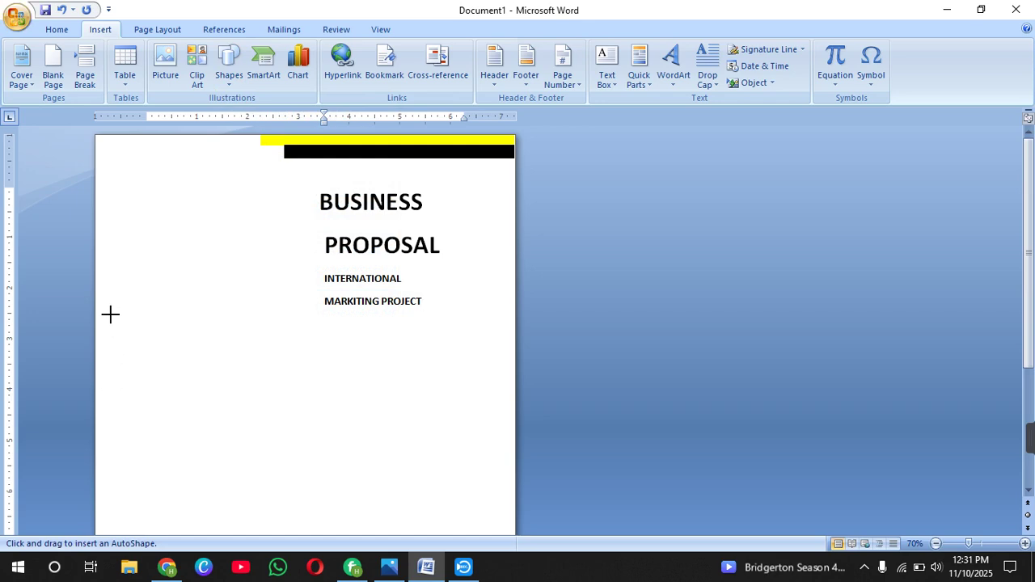
pyautogui.moveTo(108, 290)
pyautogui.mouseDown()
pyautogui.moveTo(176, 316)
pyautogui.moveTo(238, 404)
pyautogui.mouseUp()
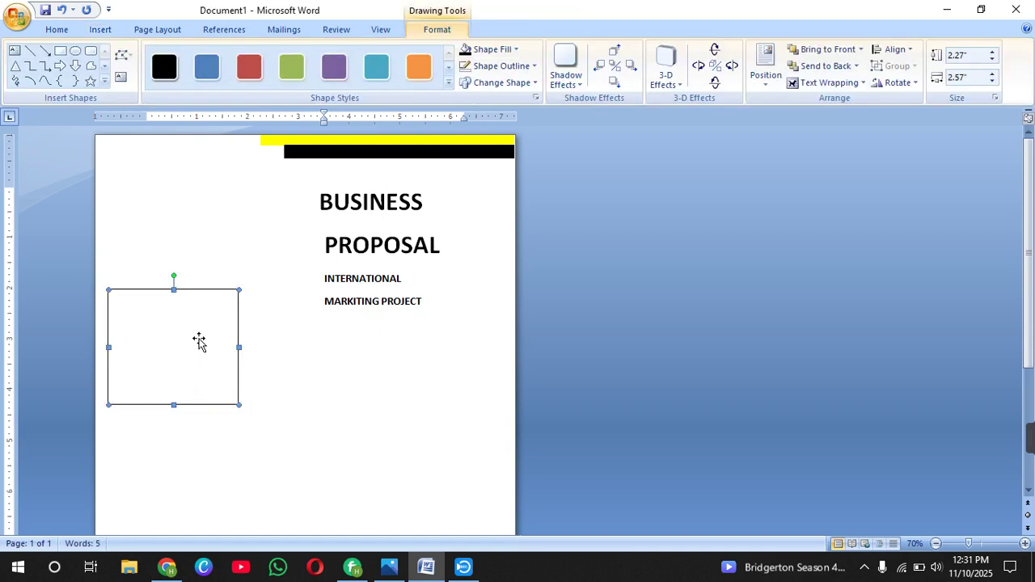
pyautogui.rightClick(200, 341)
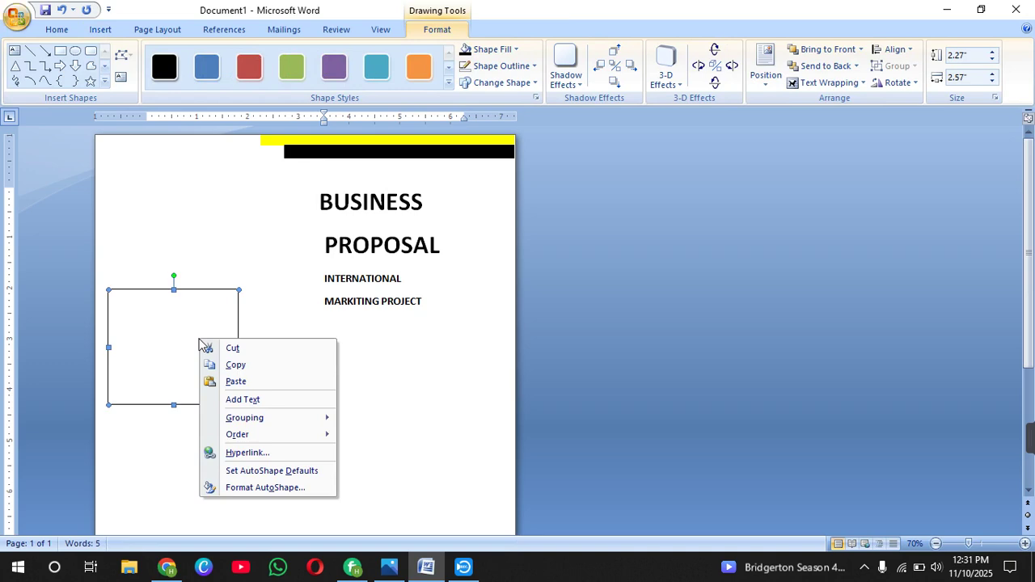
pyautogui.click(164, 370)
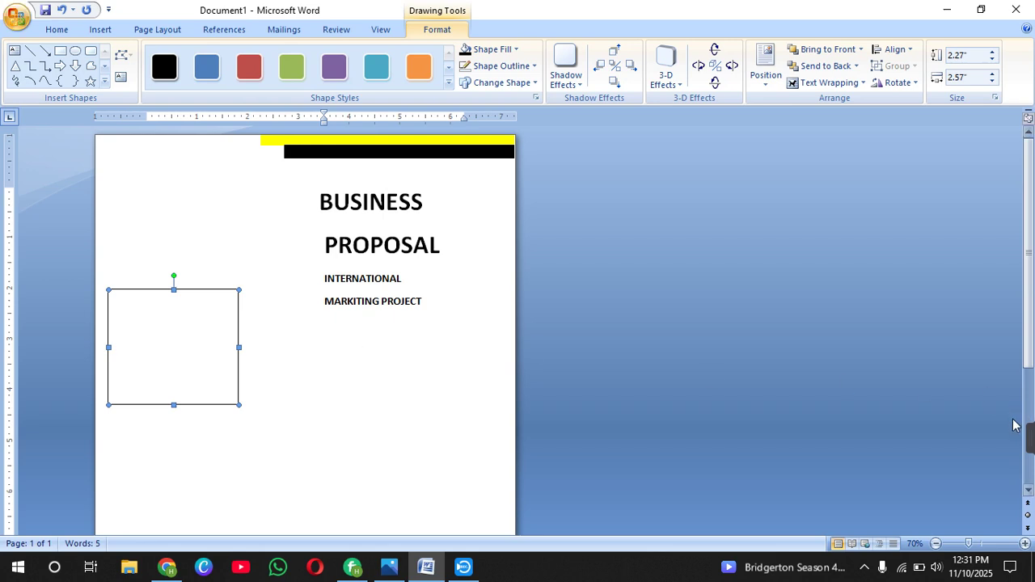
pyautogui.moveTo(1030, 442)
pyautogui.click(800, 439)
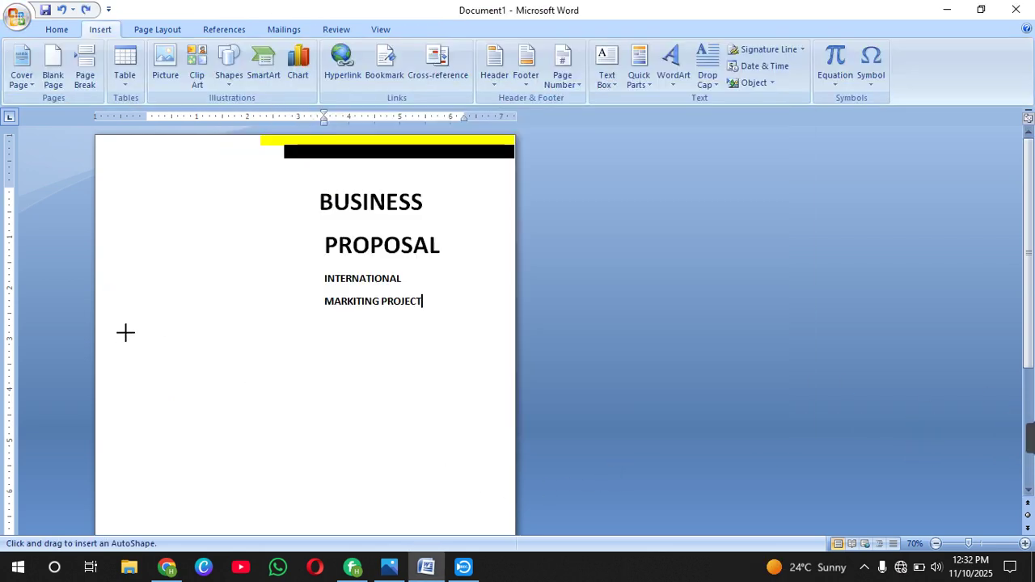
# Draw a rectangle about 1.91 inches high beside the subtitle lines and stretch it to about 7.61 inches wide across the page
pyautogui.moveTo(125, 329); pyautogui.dragTo(260, 426)
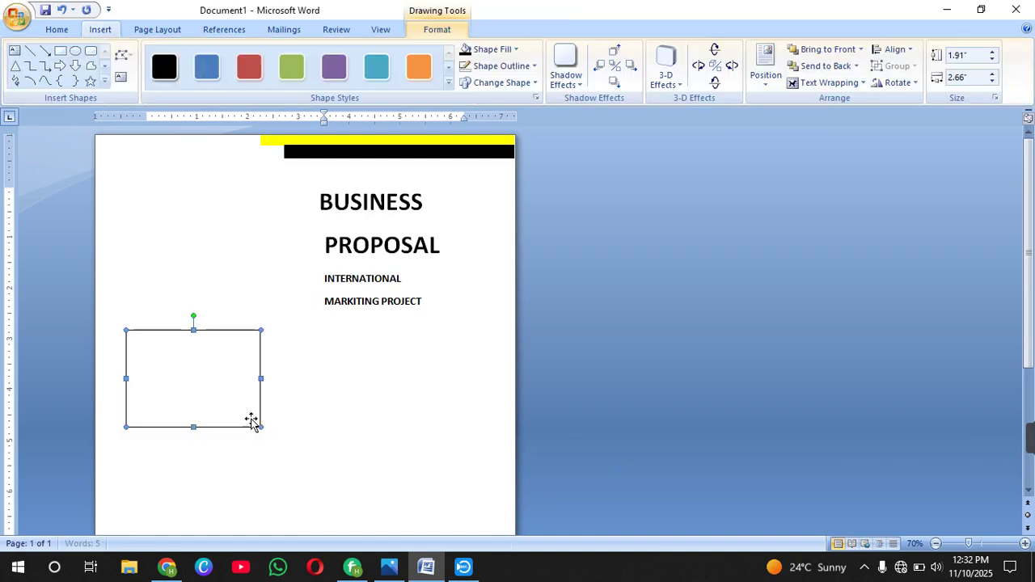
pyautogui.moveTo(168, 362)
pyautogui.mouseDown()
pyautogui.moveTo(130, 282)
pyautogui.moveTo(145, 293)
pyautogui.mouseUp()
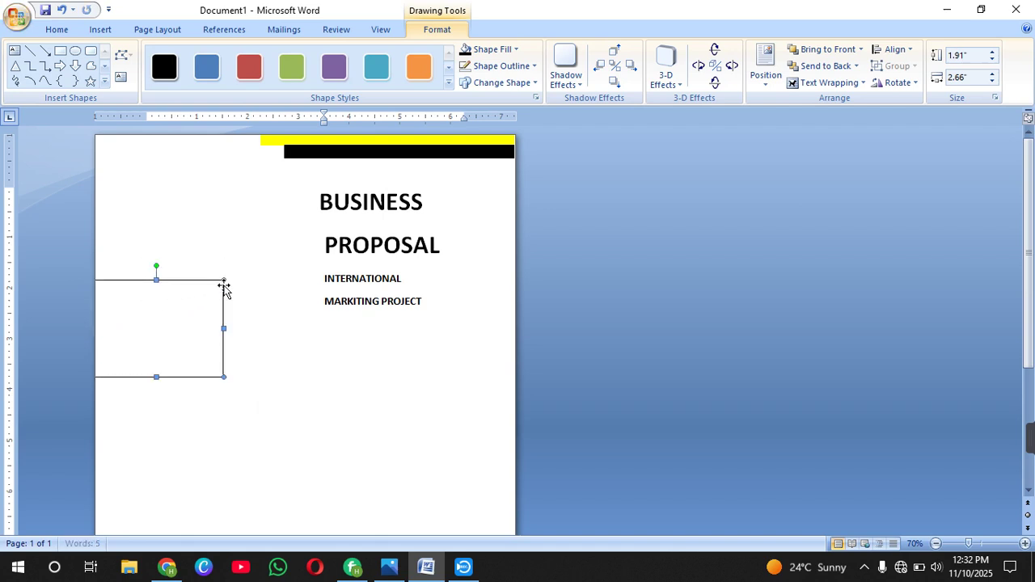
pyautogui.moveTo(154, 297); pyautogui.dragTo(167, 300)
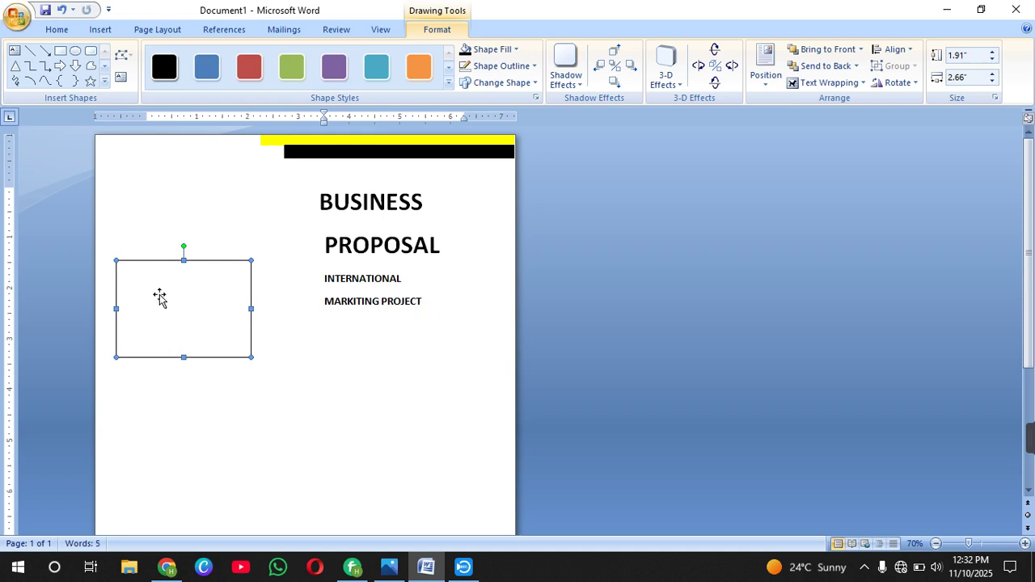
pyautogui.moveTo(470, 334); pyautogui.dragTo(503, 337)
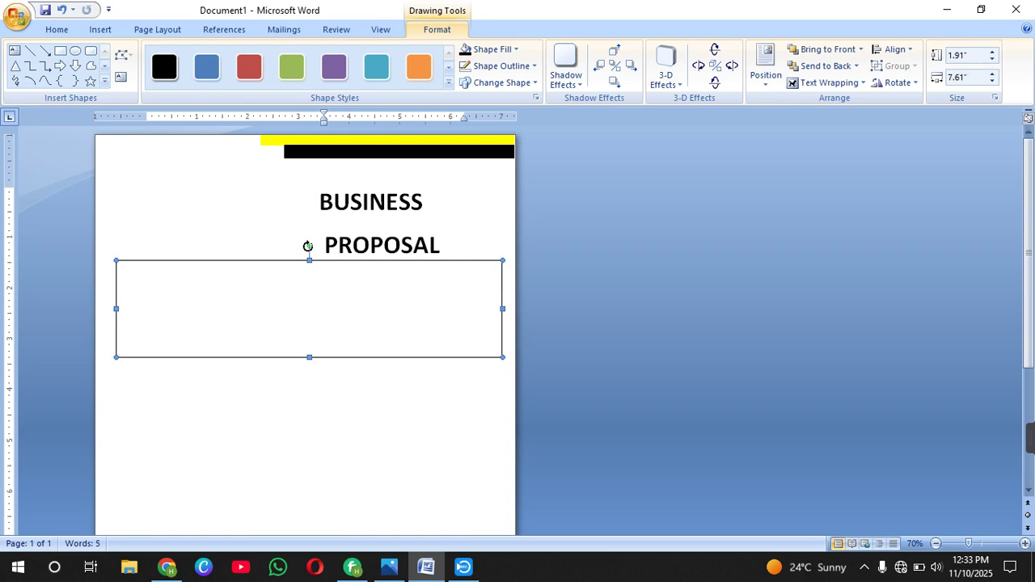
# Tilt the rectangle so it slopes steeply down to the right, and shorten it to about 5.67 inches wide
pyautogui.moveTo(308, 243); pyautogui.dragTo(378, 257)
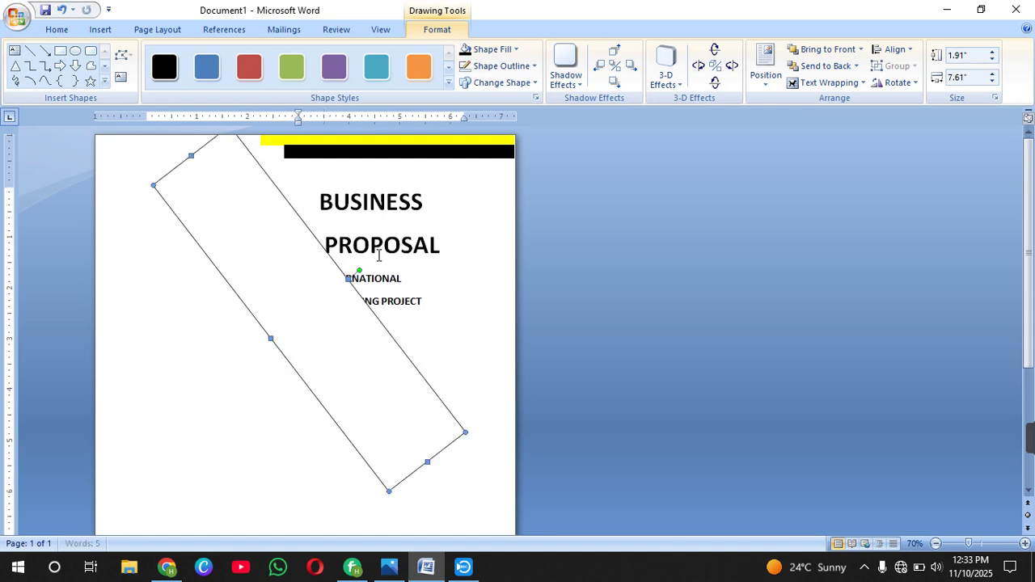
pyautogui.moveTo(347, 340); pyautogui.dragTo(371, 453)
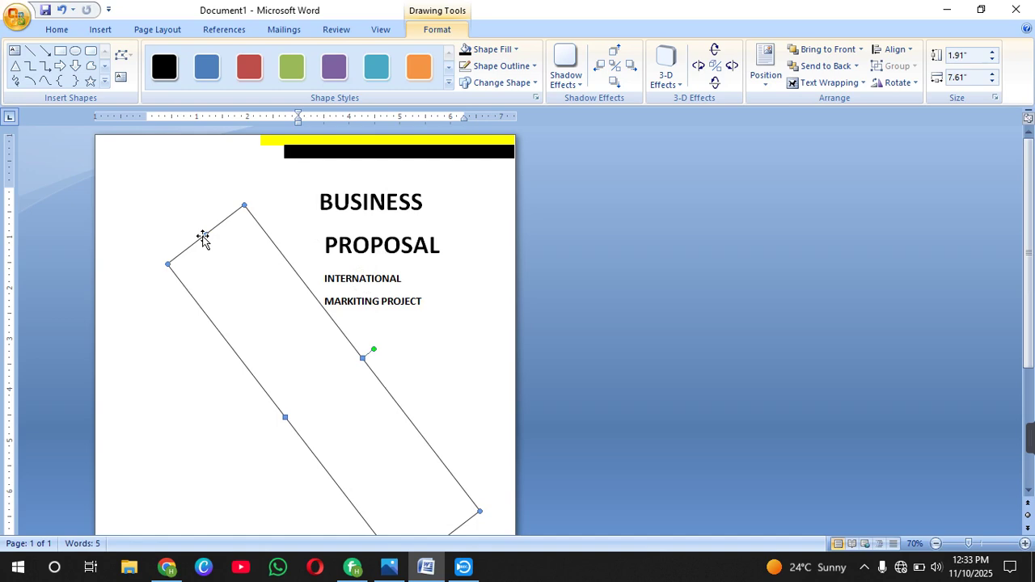
pyautogui.moveTo(205, 235); pyautogui.dragTo(268, 308)
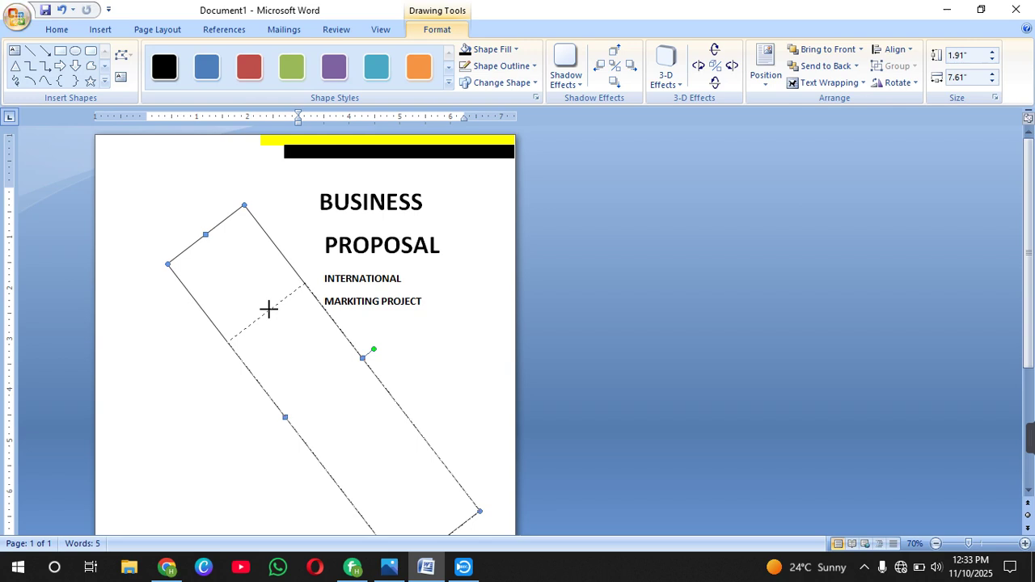
pyautogui.moveTo(268, 308); pyautogui.dragTo(268, 308)
pyautogui.moveTo(365, 433); pyautogui.dragTo(364, 371)
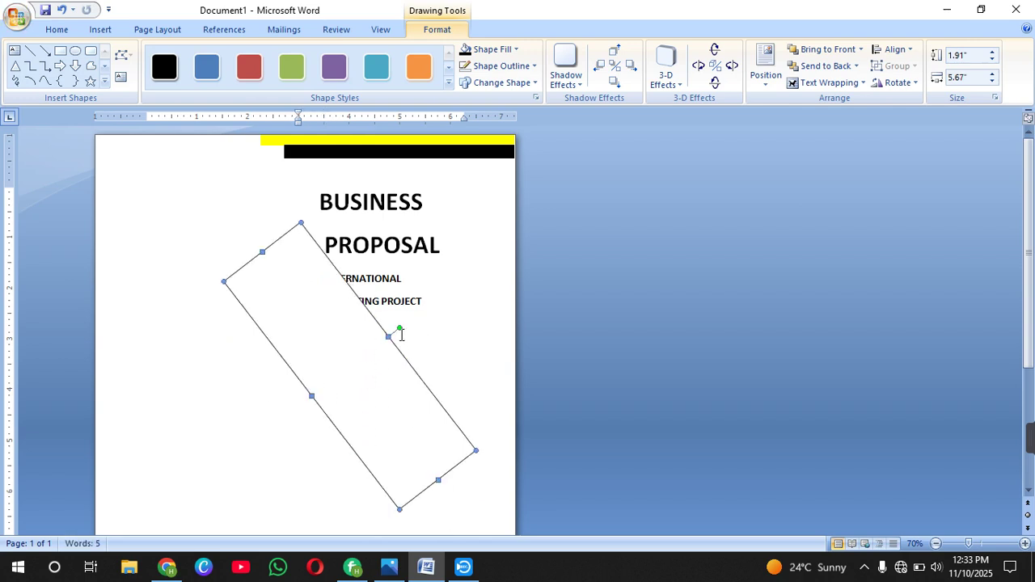
# Rotate the rectangle so it slopes up to the right, and move it partly over the page's left edge
pyautogui.moveTo(400, 327); pyautogui.dragTo(345, 377)
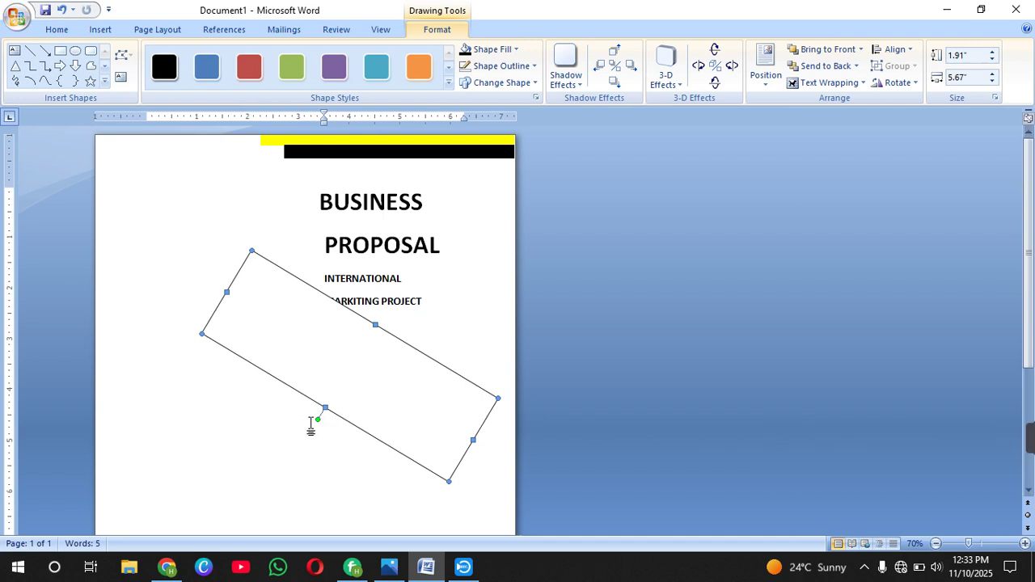
pyautogui.moveTo(318, 419); pyautogui.dragTo(422, 466)
pyautogui.moveTo(298, 364); pyautogui.dragTo(229, 388)
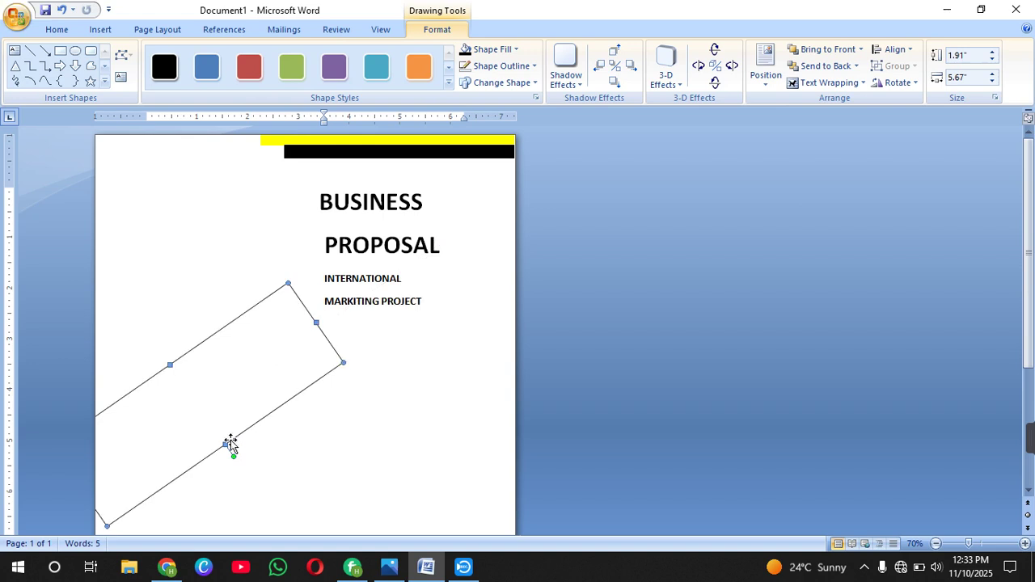
# Enlarge the tilted rectangle's height to about 2.06 inches and position its upper end just below and left of the subtitle lines
pyautogui.moveTo(227, 445); pyautogui.dragTo(230, 450)
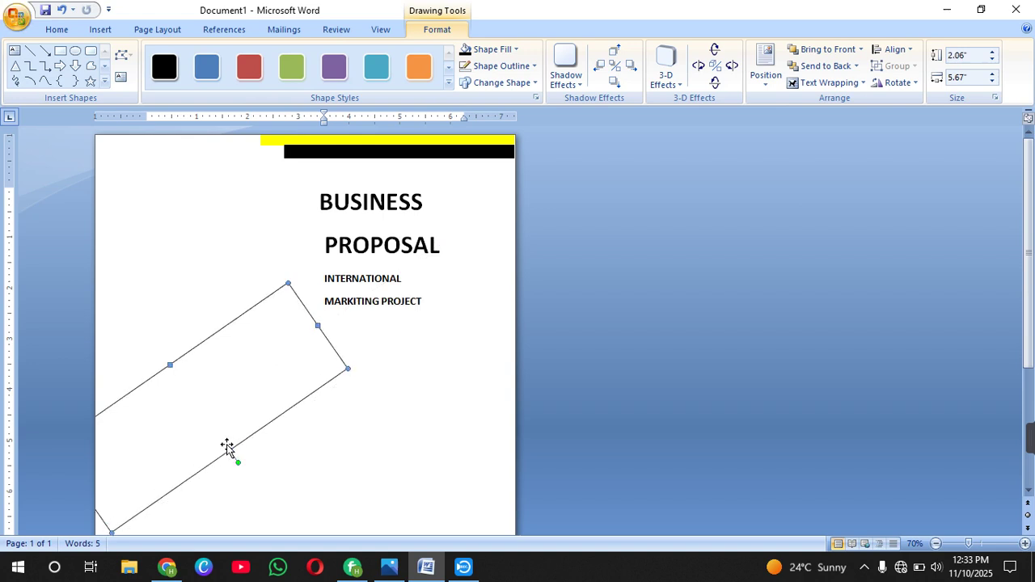
pyautogui.moveTo(223, 413); pyautogui.dragTo(190, 399)
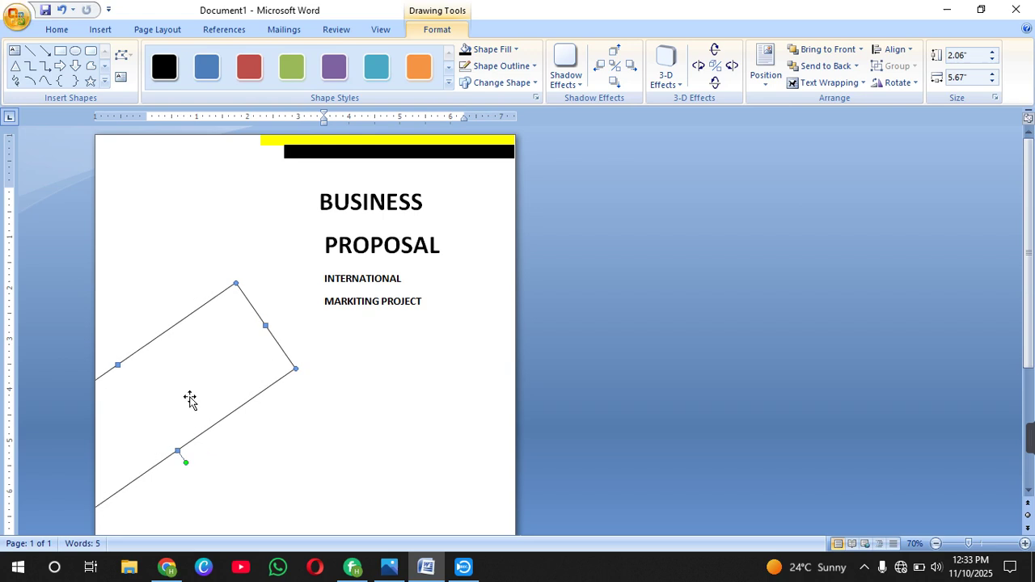
pyautogui.moveTo(190, 400); pyautogui.dragTo(202, 397)
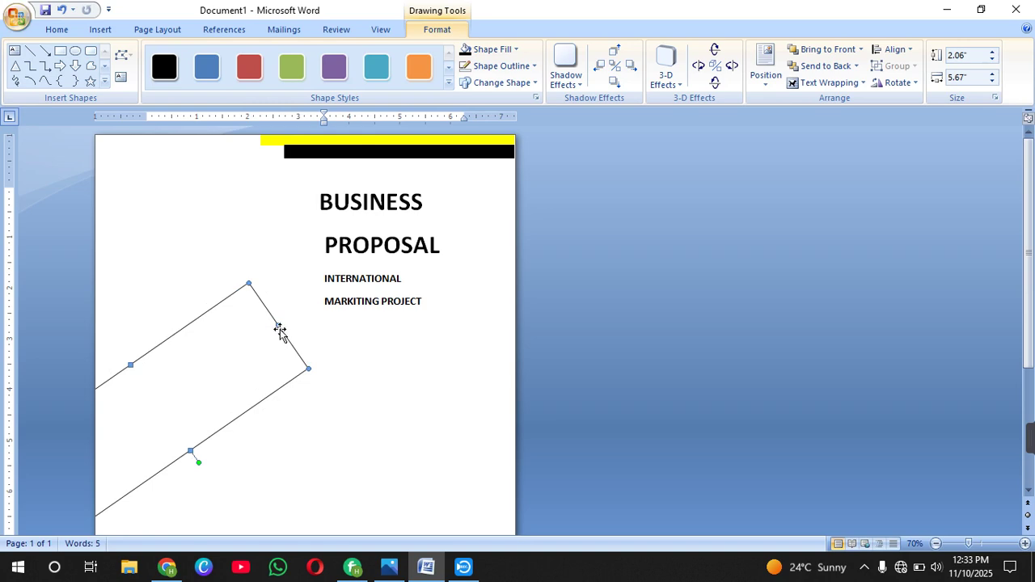
pyautogui.moveTo(283, 325); pyautogui.dragTo(305, 316)
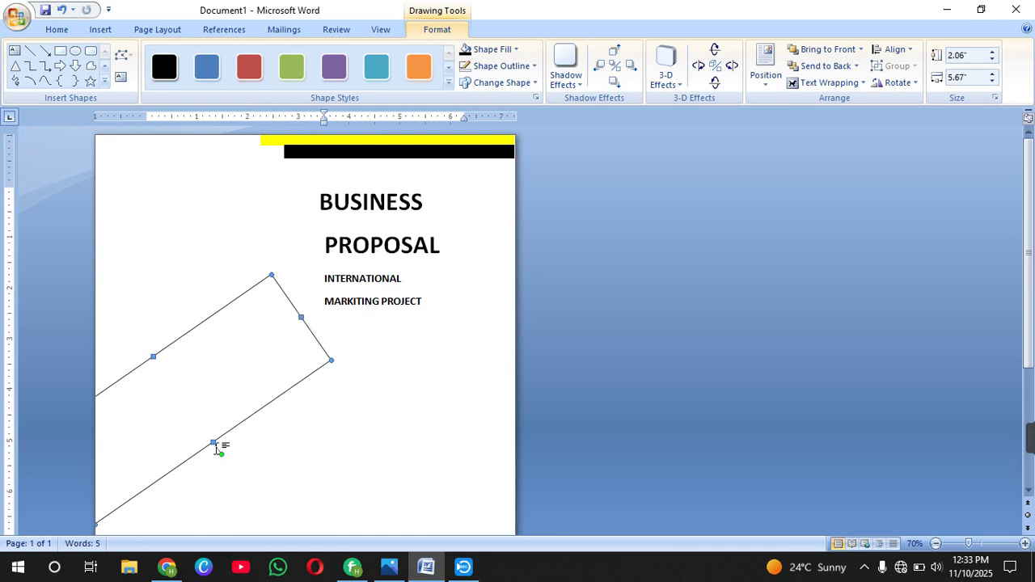
pyautogui.moveTo(215, 444); pyautogui.dragTo(212, 439)
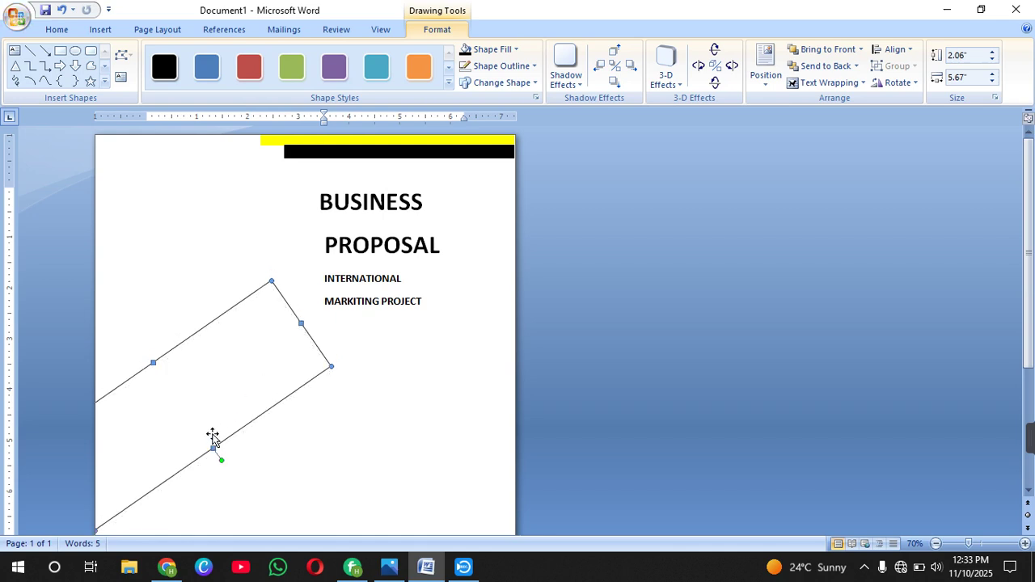
pyautogui.click(205, 410)
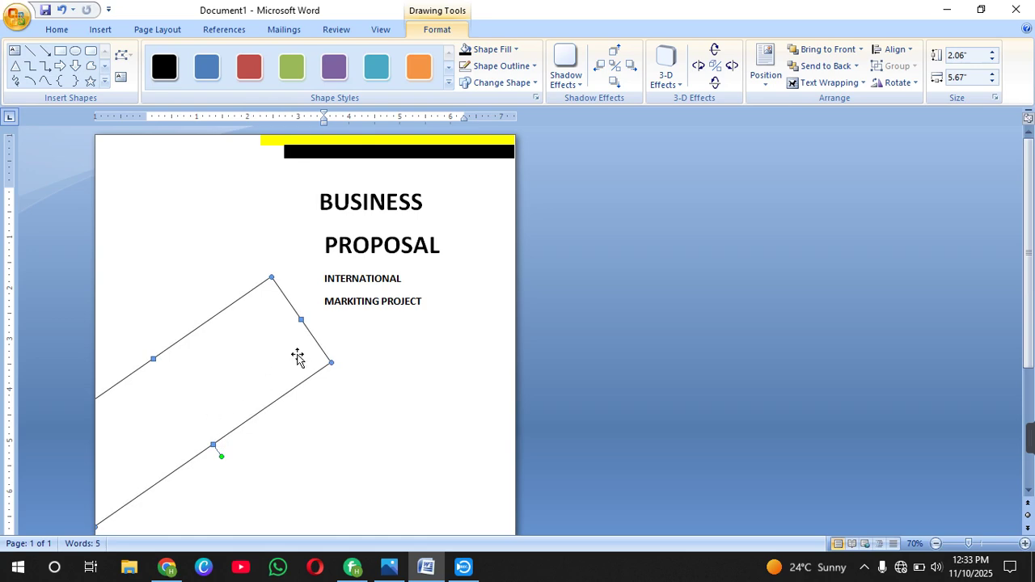
# Fill the tilted rectangle below the subtitle lines with black
pyautogui.click(492, 49)
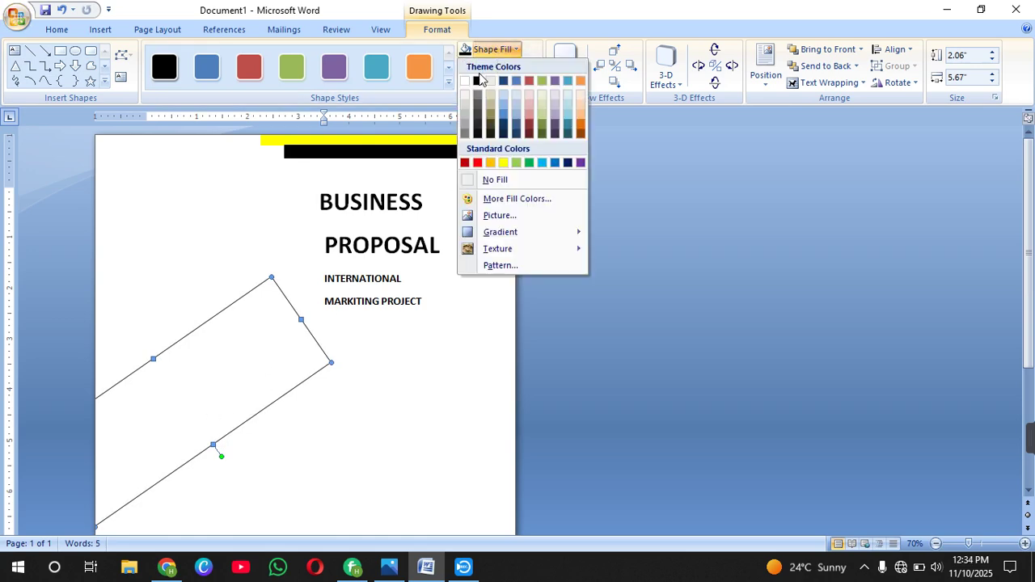
pyautogui.click(478, 82)
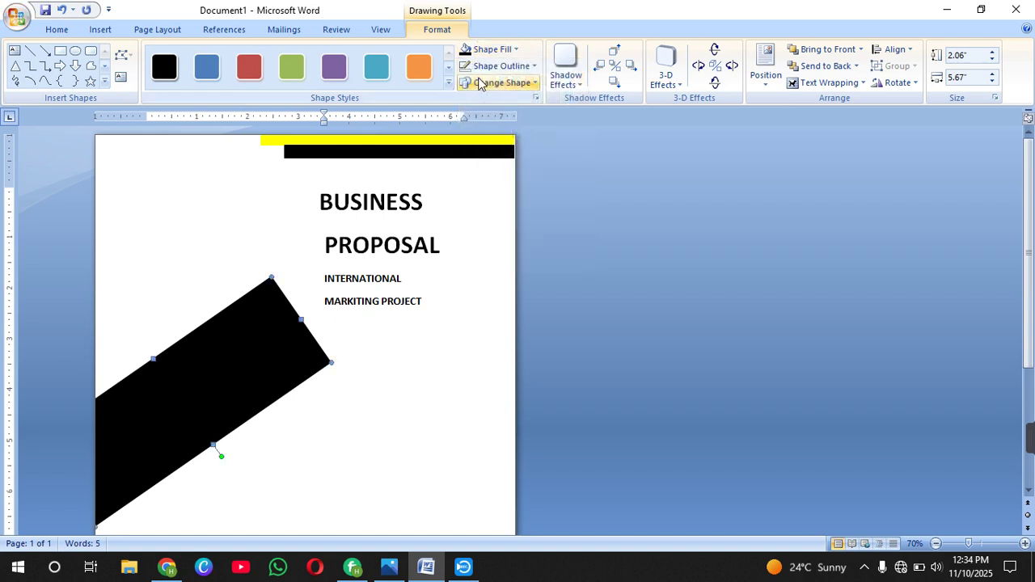
# Draw a second rectangle about 3.51 inches high and 3.17 inches wide beside the title, overlapping the black tilted rectangle
pyautogui.click(100, 31)
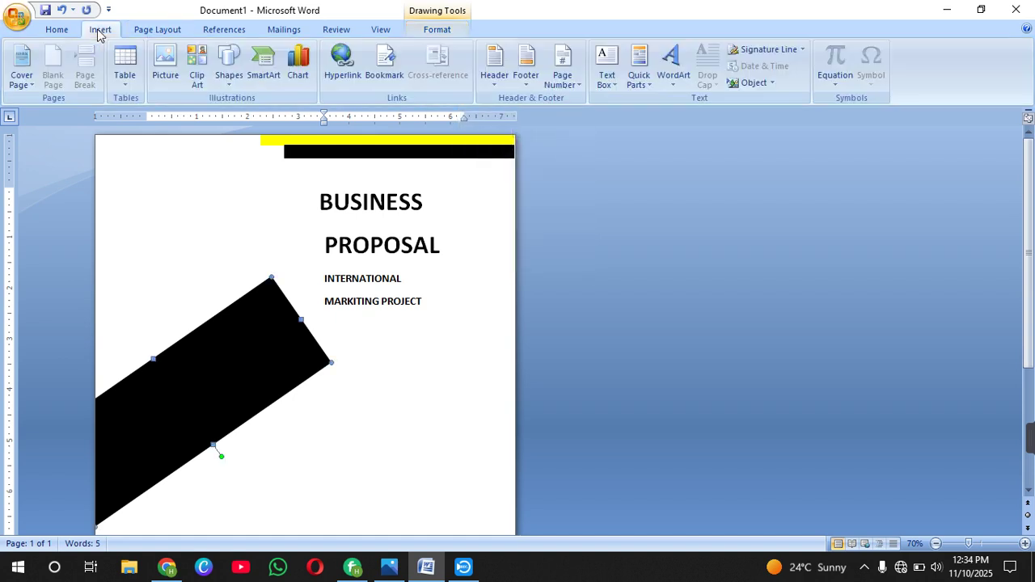
pyautogui.click(228, 70)
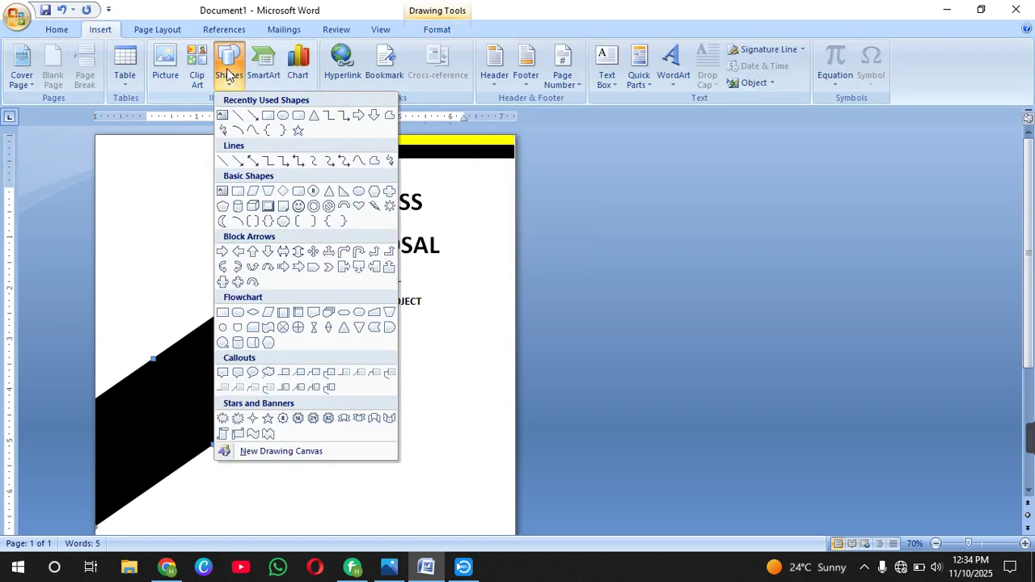
pyautogui.click(267, 117)
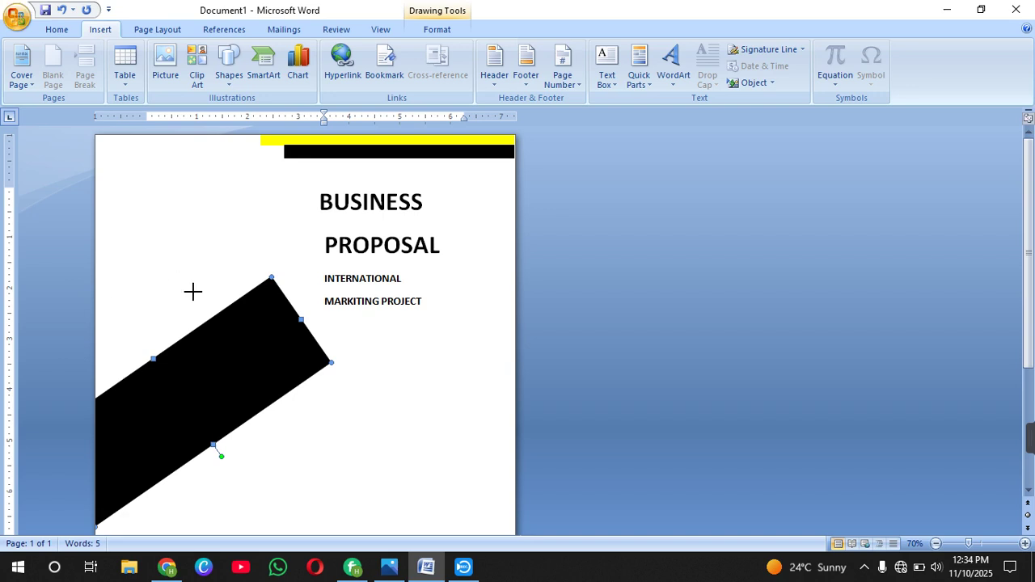
pyautogui.moveTo(113, 224); pyautogui.dragTo(274, 403)
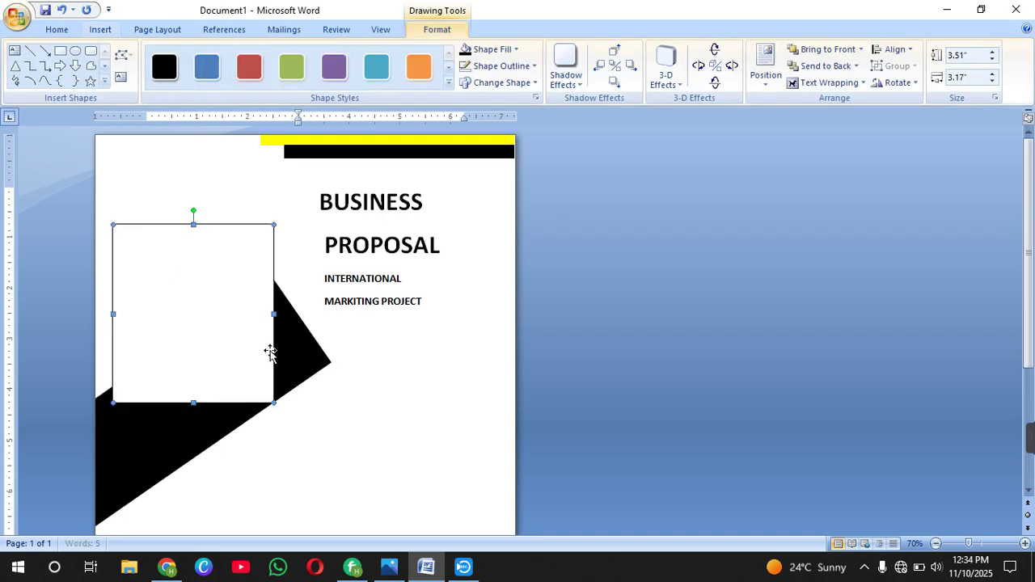
# Tilt the new rectangle so it slopes down to the right, and reshape it to about 4.8 by 1.8 inches, running past the page's left edge
pyautogui.moveTo(193, 212); pyautogui.dragTo(77, 194)
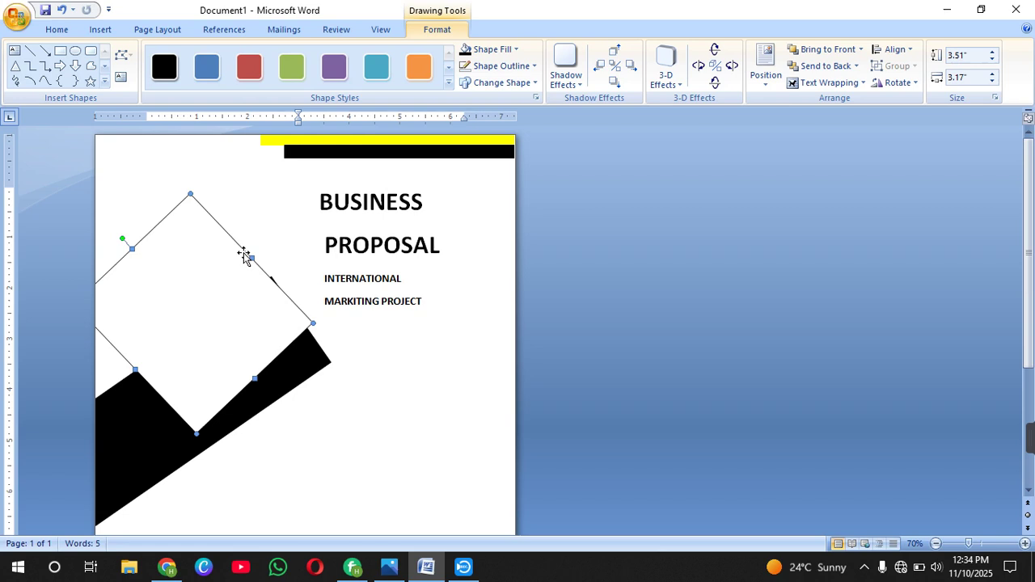
pyautogui.moveTo(242, 257); pyautogui.dragTo(169, 289)
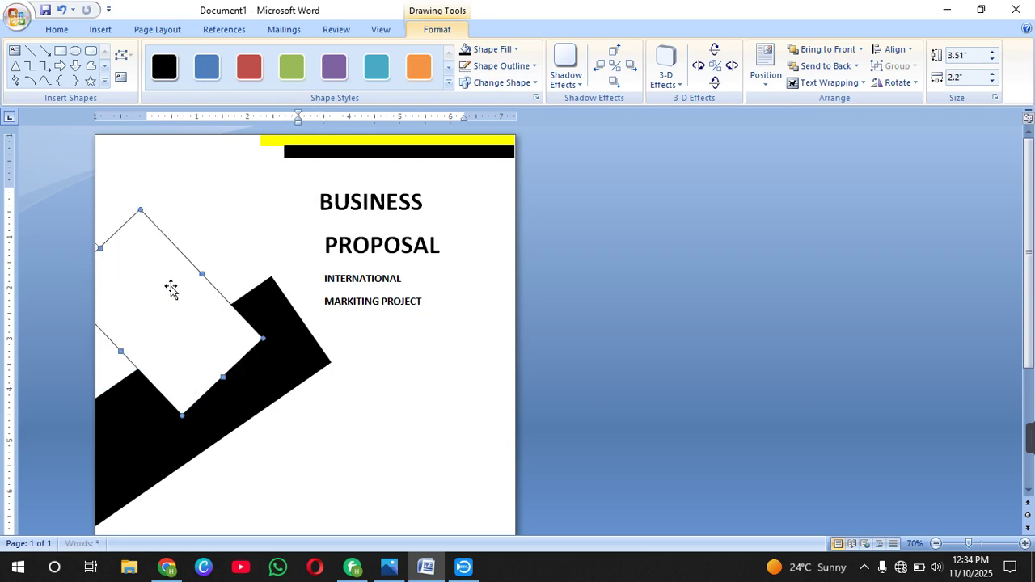
pyautogui.moveTo(141, 201); pyautogui.dragTo(80, 177)
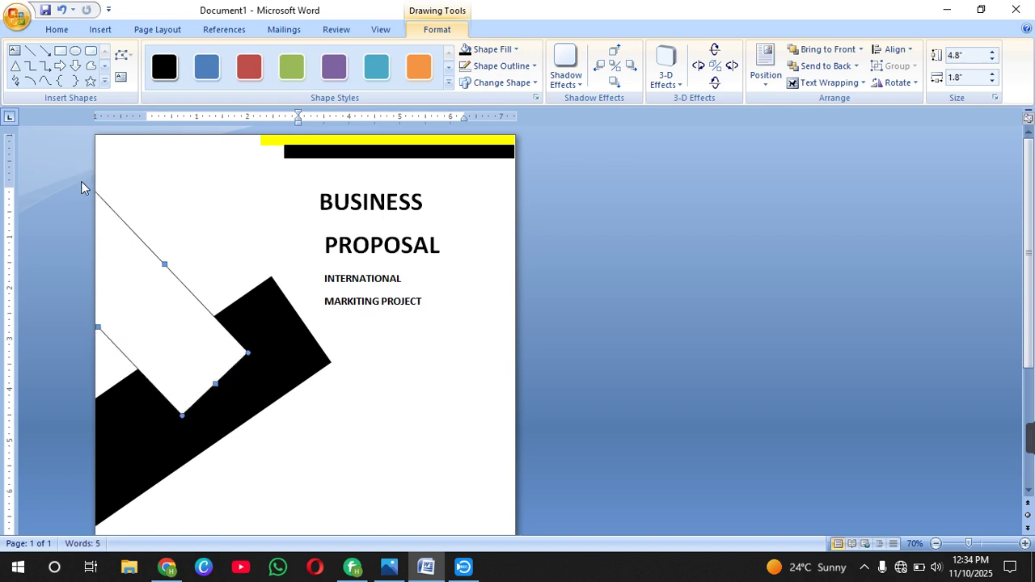